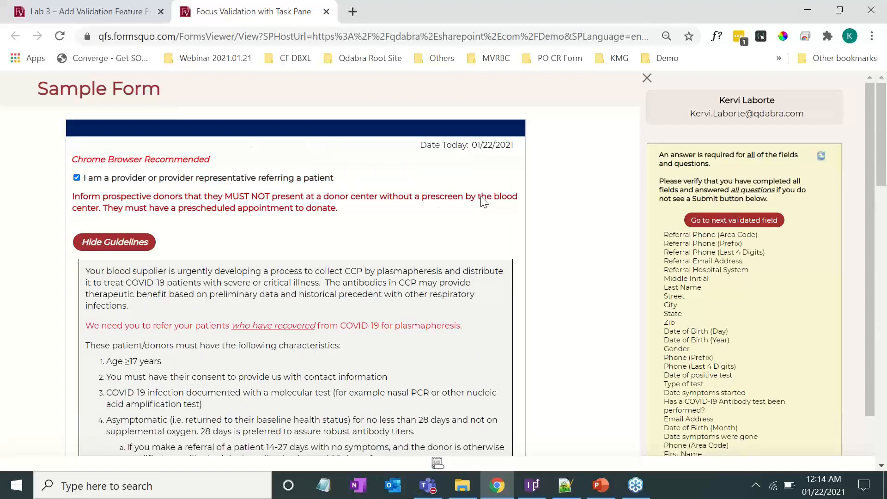
# Jump to the first field failing validation, the Referral Phone area code, and click into it
pyautogui.click(735, 226)
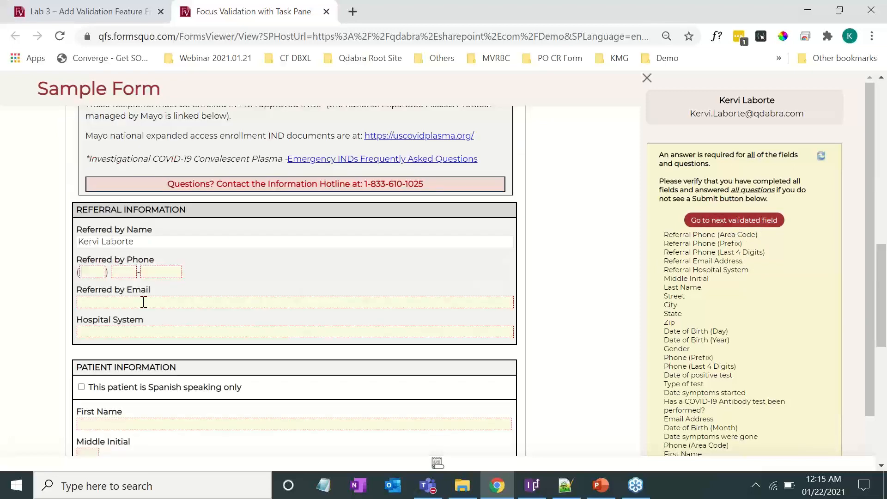
pyautogui.click(99, 278)
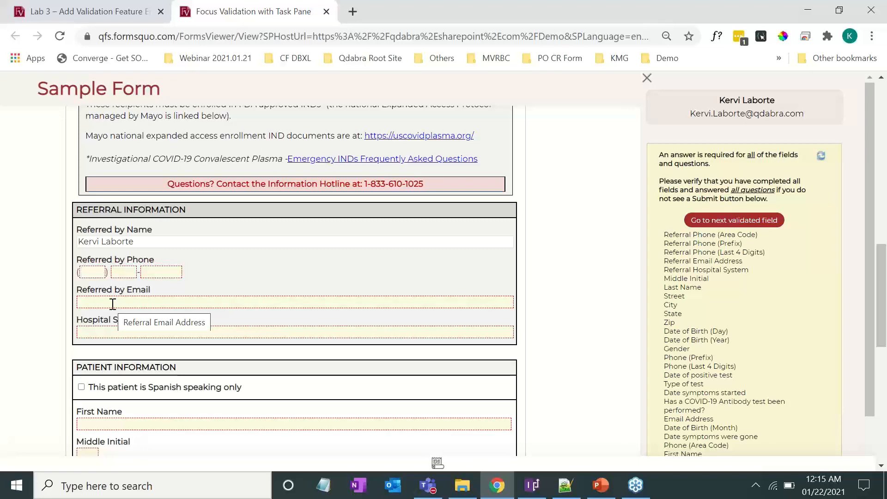
# Present the Focus Validation Technique slides through the four-step How? slide, then return to InfoPath
pyautogui.click(600, 485)
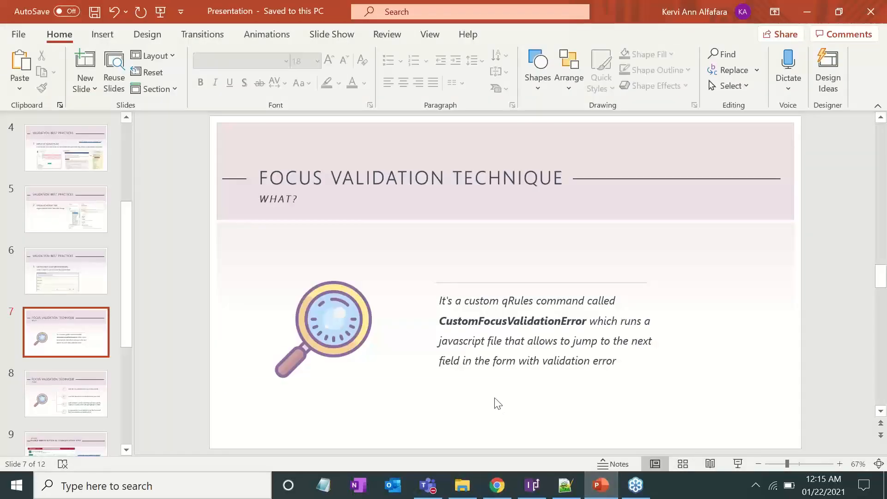
pyautogui.hotkey('shift', 'F5')
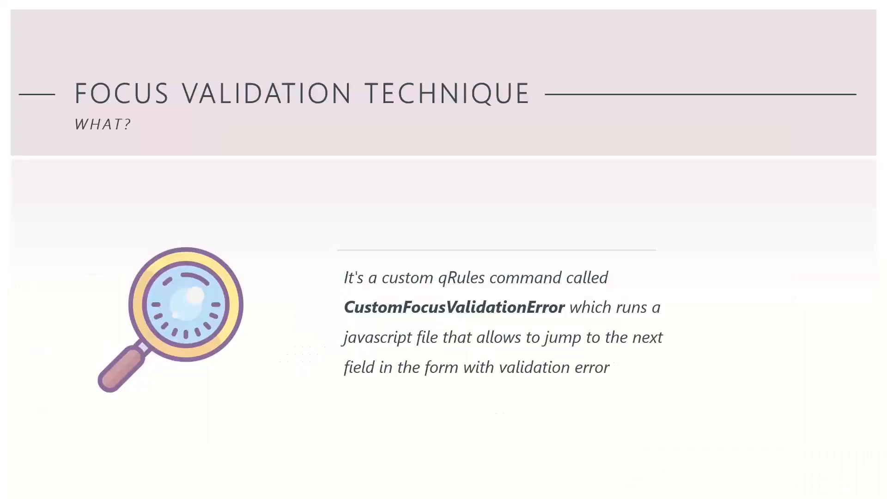
pyautogui.press('Right')
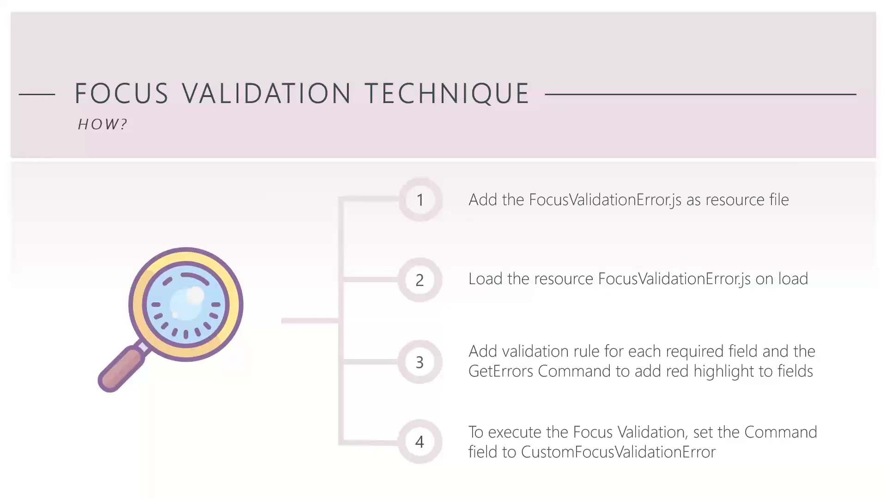
pyautogui.press('Escape')
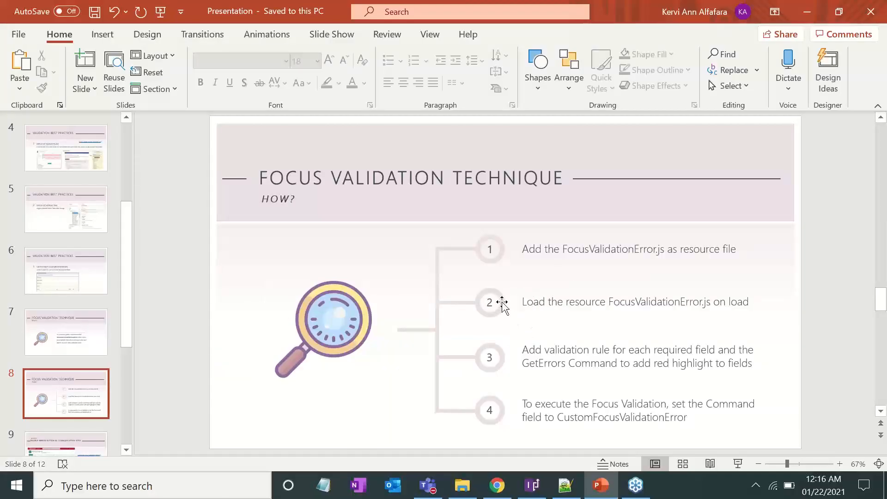
pyautogui.click(538, 494)
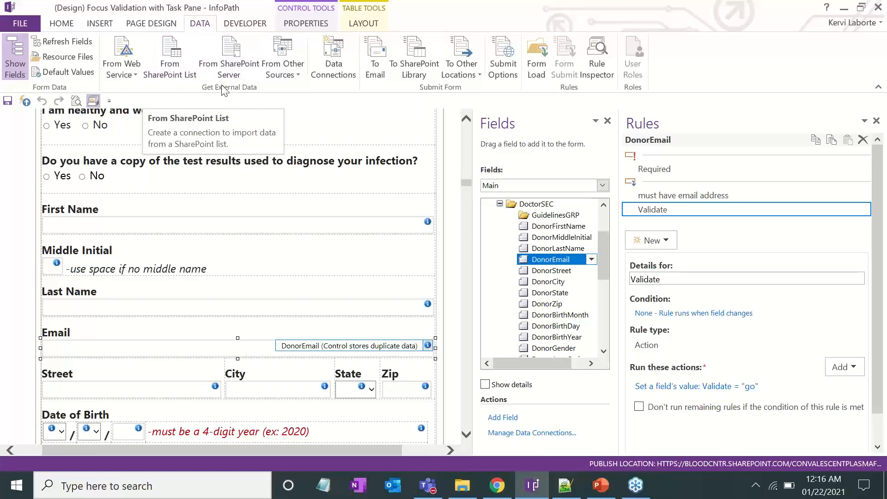
# Open the form's Resource Files, select FocusValidationError.js, and bring up its code in Notepad++
pyautogui.click(64, 56)
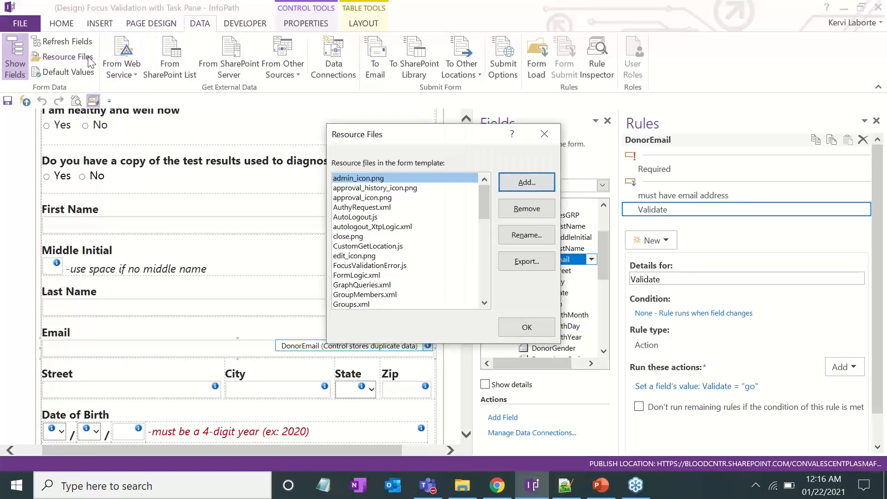
pyautogui.click(406, 209)
pyautogui.scroll(-2, 409, 217)
pyautogui.scroll(2, 412, 233)
pyautogui.click(388, 268)
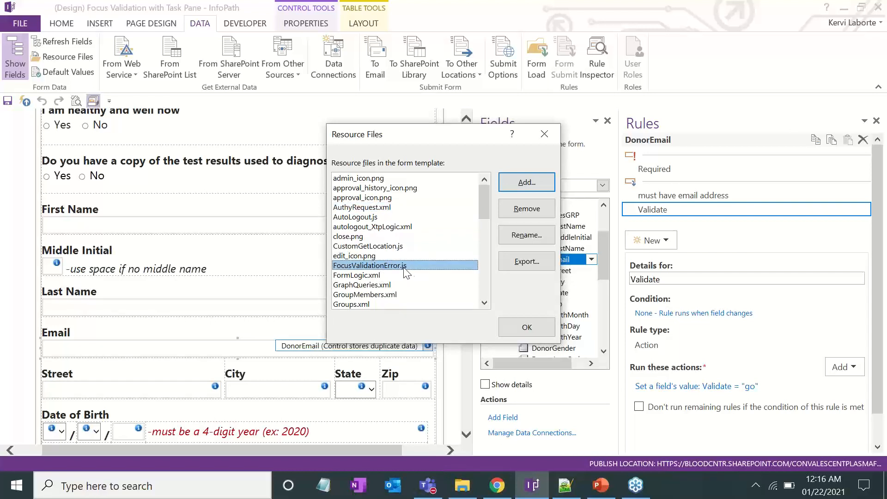
pyautogui.click(565, 485)
pyautogui.click(350, 296)
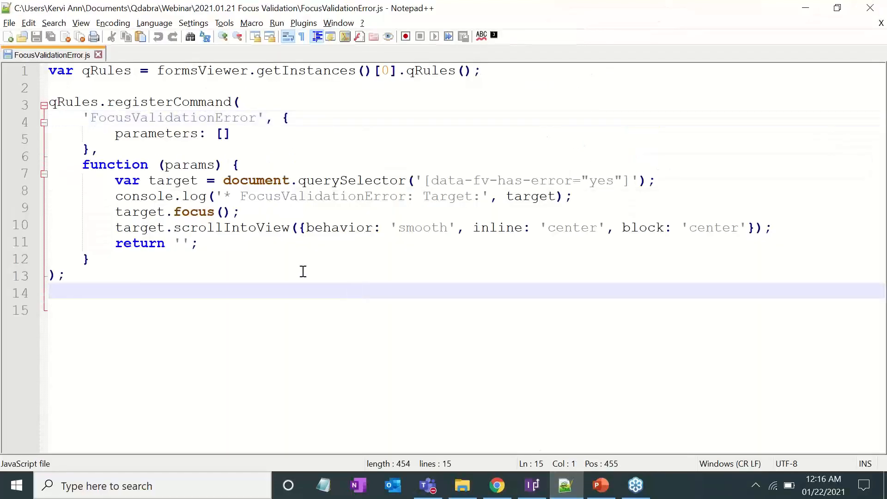
# Walk through the FocusValidationError.js target lookup, console logging, return and command registration, then return to InfoPath
pyautogui.click(302, 272)
pyautogui.click(228, 284)
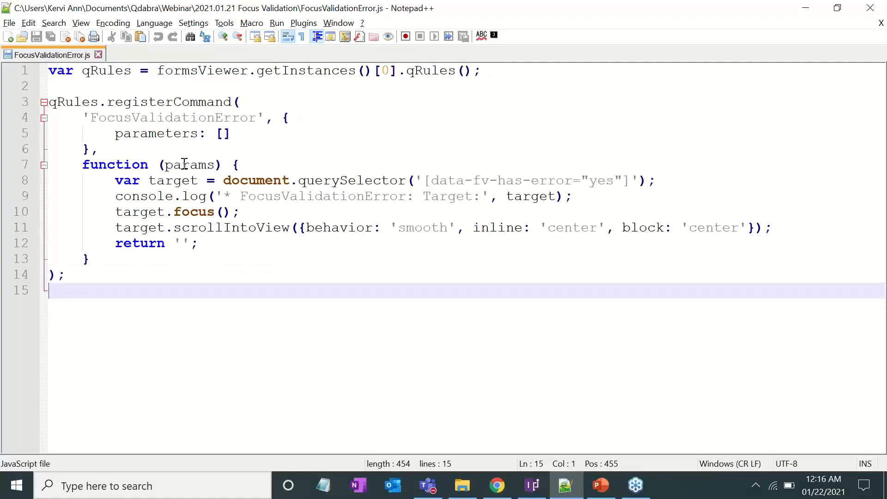
pyautogui.click(206, 180)
pyautogui.click(235, 203)
pyautogui.click(232, 237)
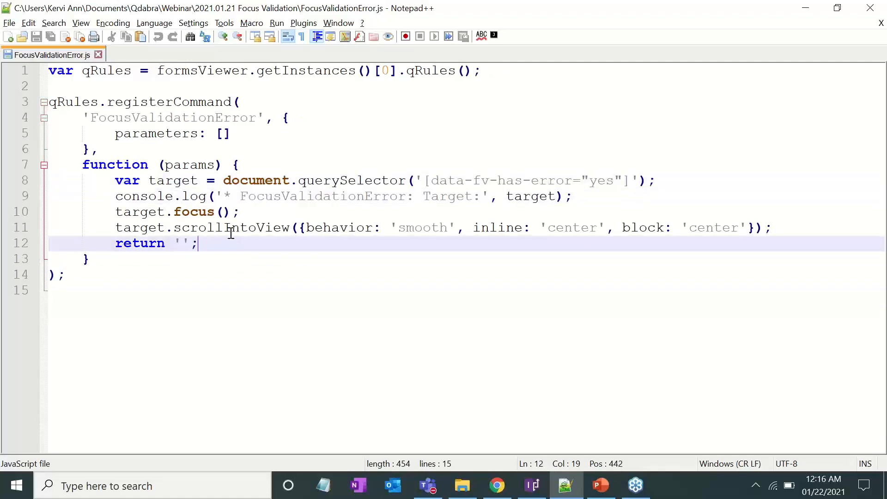
pyautogui.click(172, 276)
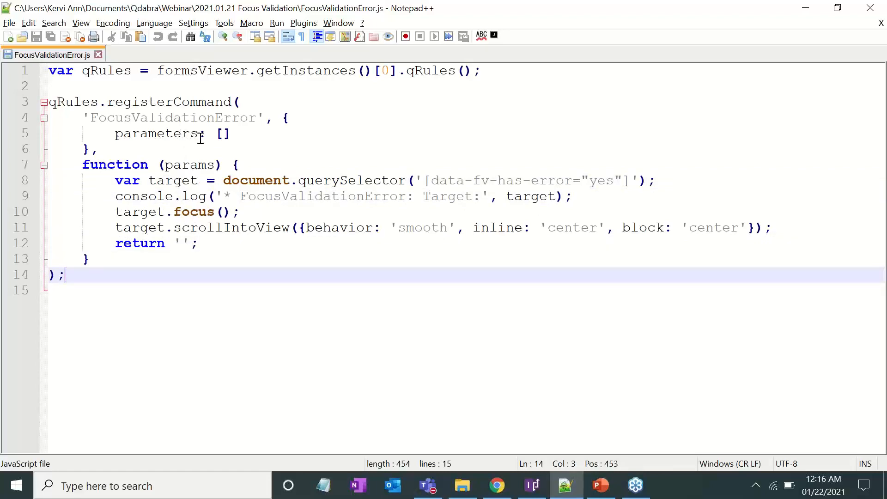
pyautogui.hotkey('alt', 'Tab')
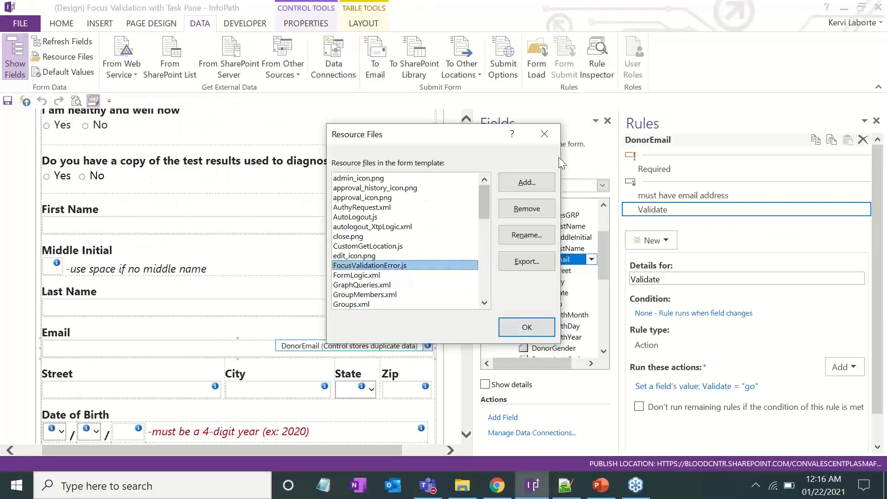
# Close Resource Files and show the QdabraRules finishedLoading field's rules, including RunOnLoad = "go"
pyautogui.click(544, 134)
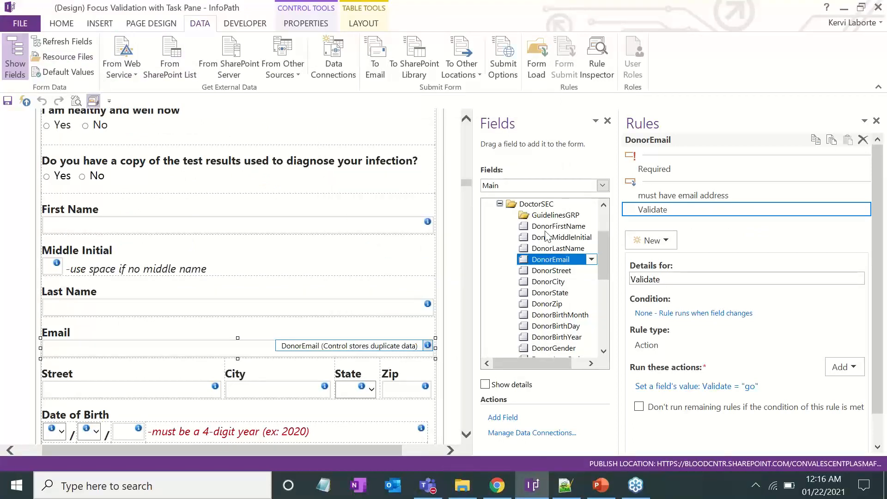
pyautogui.click(524, 186)
pyautogui.scroll(-5, 531, 222)
pyautogui.click(527, 227)
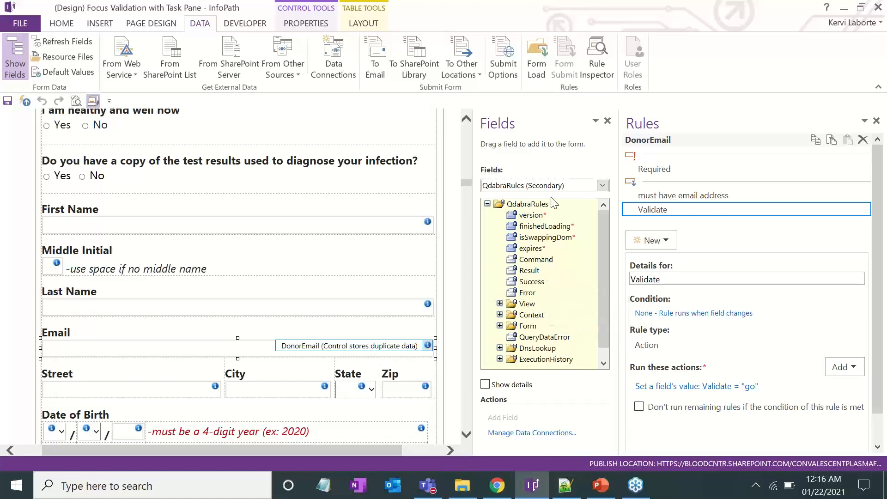
pyautogui.click(545, 227)
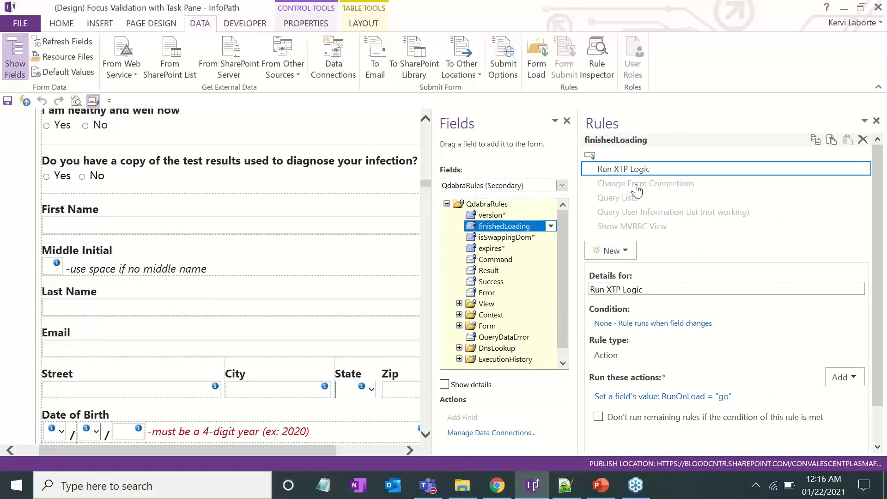
pyautogui.click(666, 397)
pyautogui.click(601, 213)
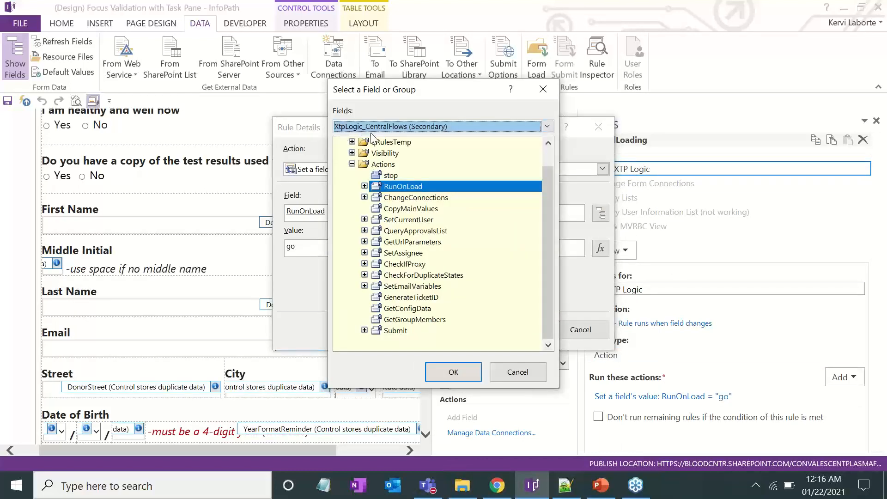
pyautogui.click(543, 89)
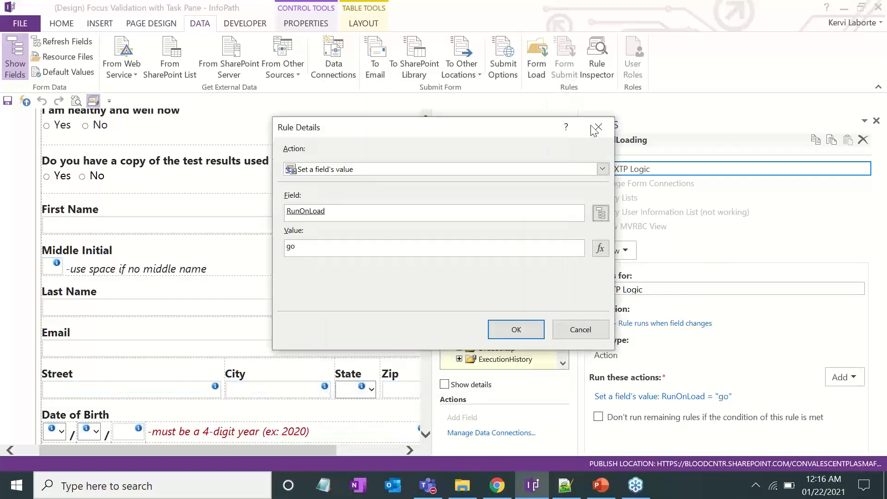
pyautogui.click(597, 127)
pyautogui.click(518, 185)
pyautogui.press('x')
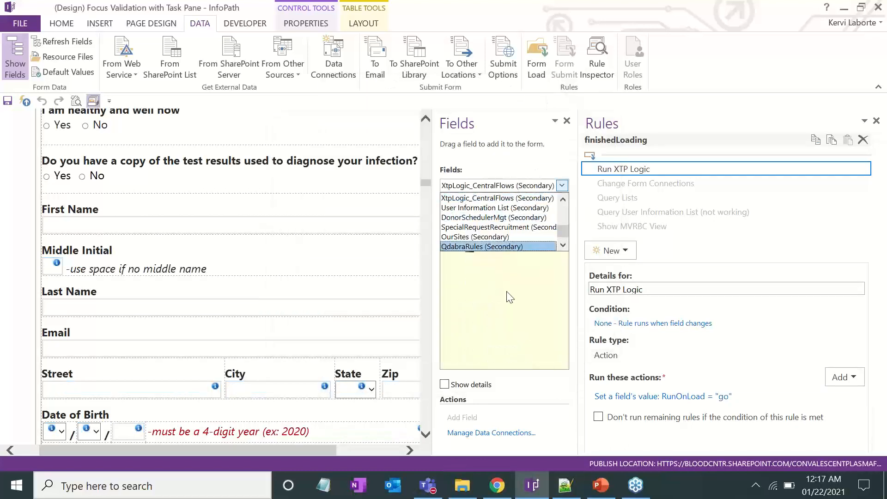
pyautogui.click(462, 246)
pyautogui.click(462, 246)
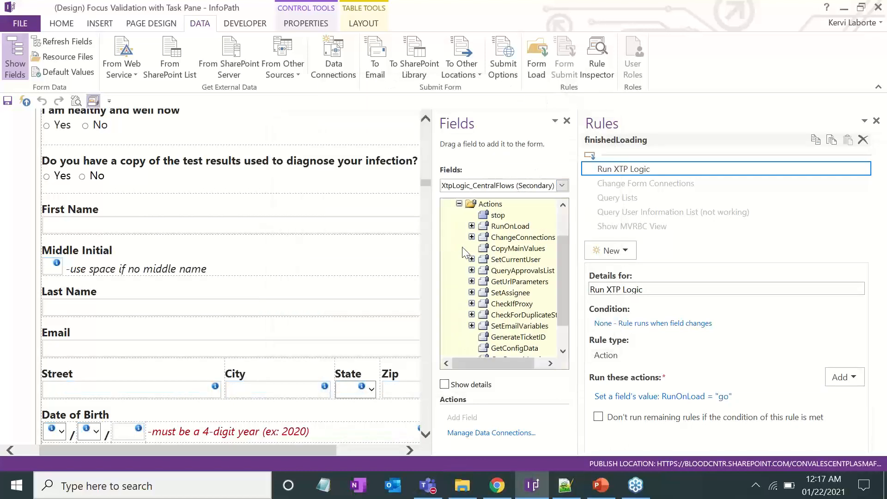
pyautogui.click(521, 226)
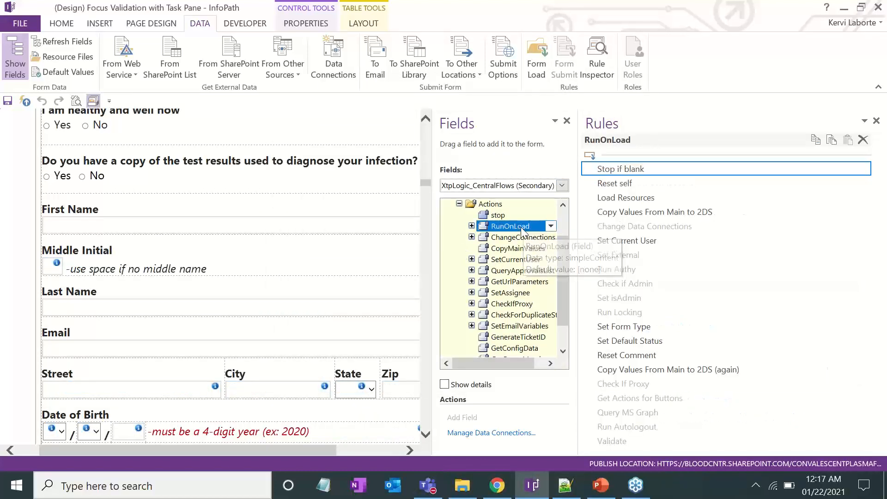
pyautogui.click(647, 199)
pyautogui.moveTo(541, 231); pyautogui.dragTo(532, 231)
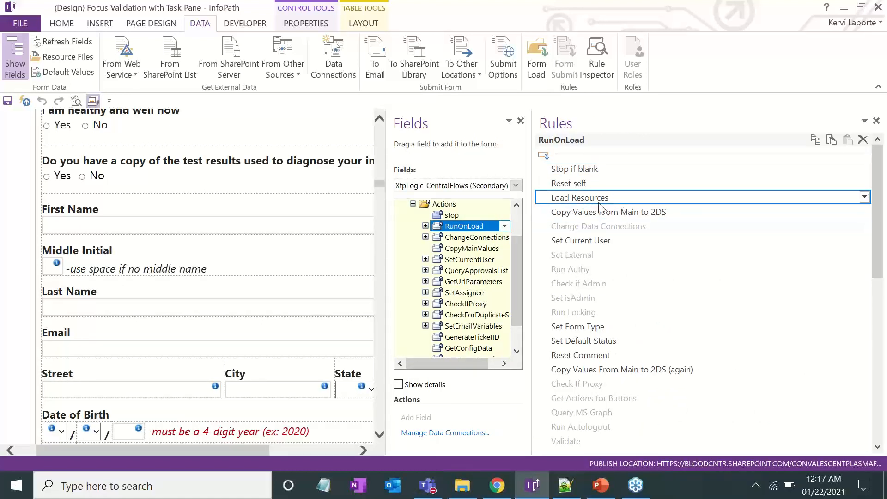
pyautogui.scroll(-5, 619, 194)
pyautogui.scroll(-3, 624, 180)
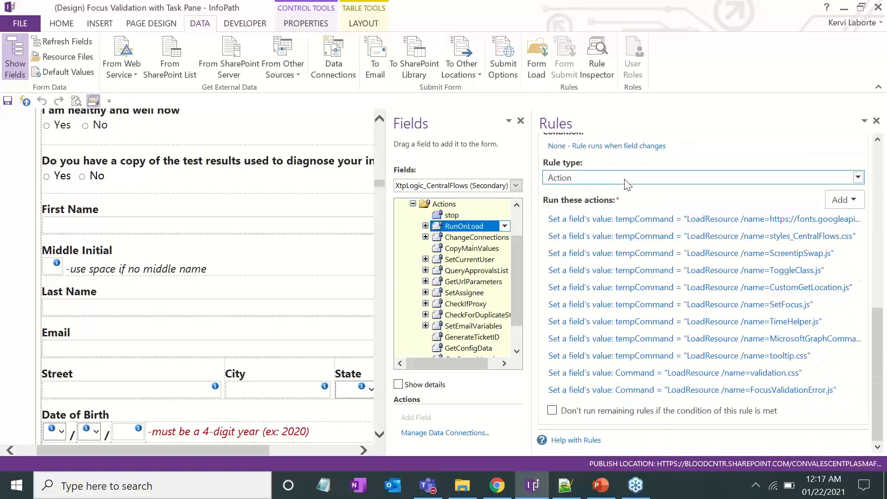
pyautogui.click(664, 391)
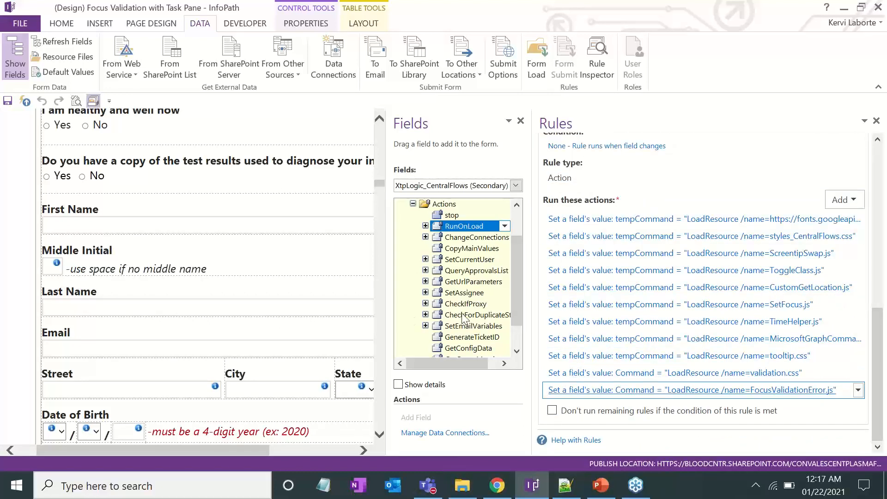
pyautogui.click(328, 248)
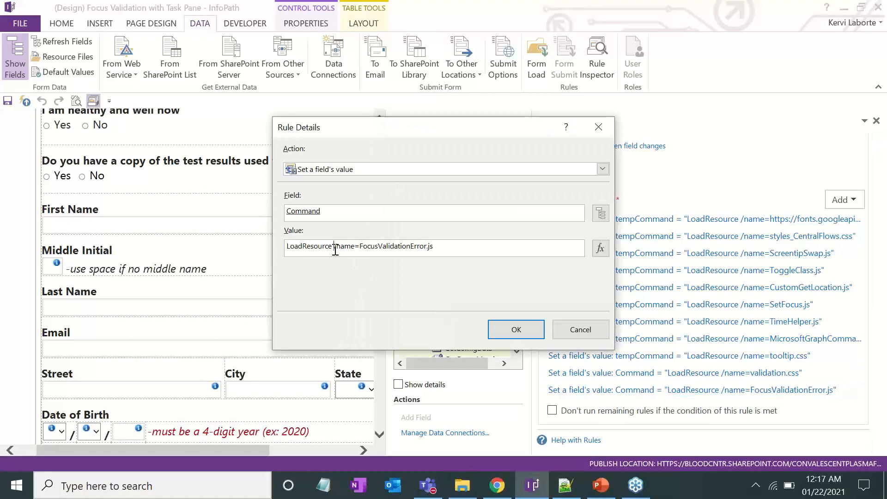
pyautogui.moveTo(360, 247); pyautogui.dragTo(446, 247)
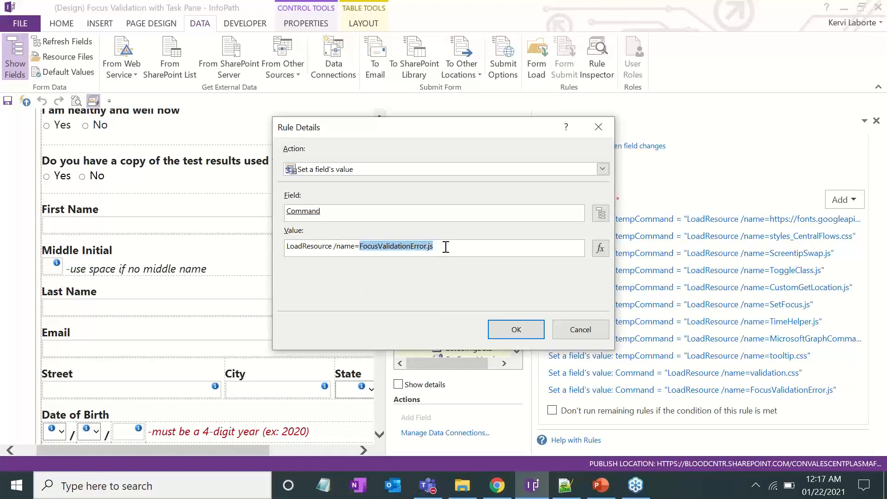
pyautogui.click(446, 248)
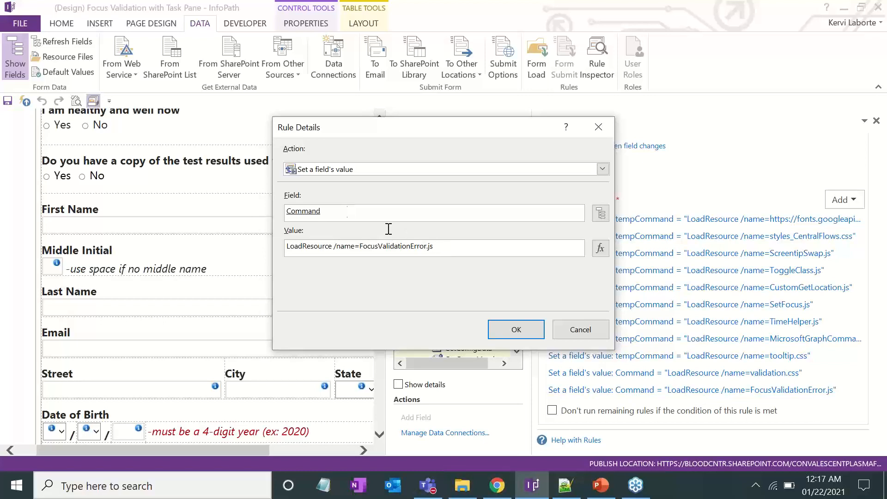
pyautogui.click(600, 132)
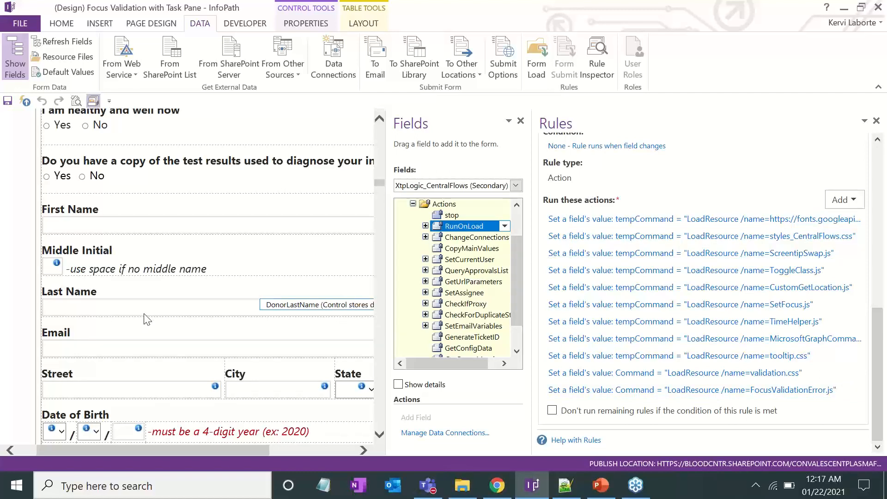
# Select the First Name control, highlight its Required rule ScreenTip, and view the Validate = "go" rule
pyautogui.click(143, 225)
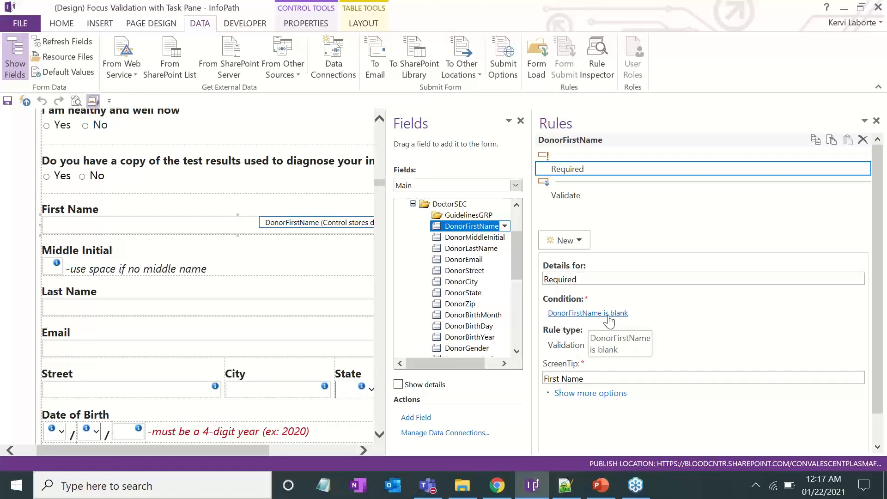
pyautogui.moveTo(585, 379); pyautogui.dragTo(531, 382)
pyautogui.click(572, 380)
pyautogui.click(583, 378)
pyautogui.click(560, 380)
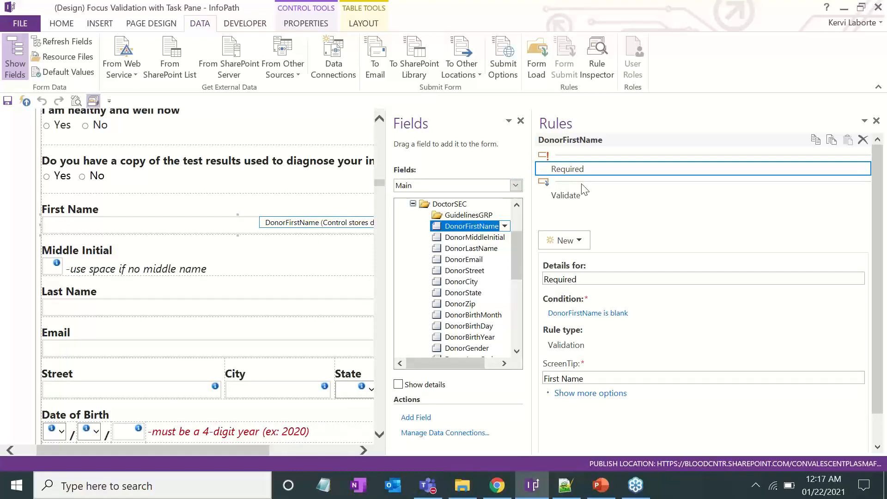
pyautogui.click(568, 195)
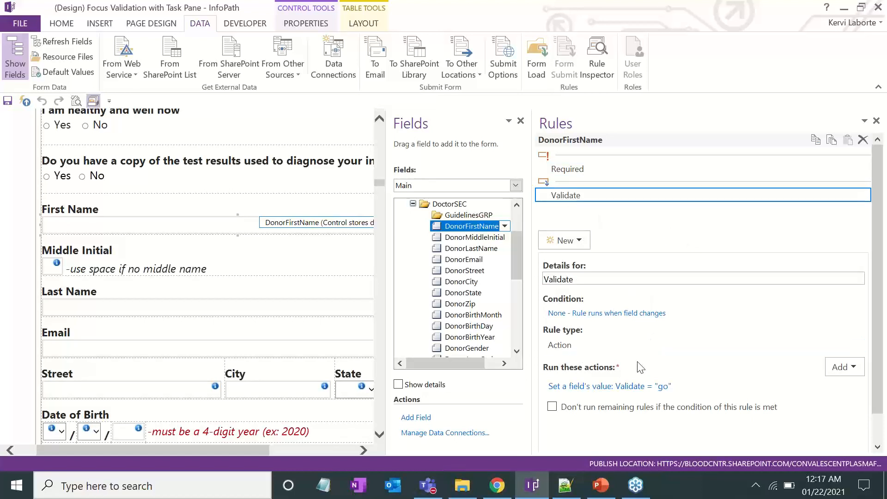
# Inspect which field the First Name Validate = "go" action targets, then close the rule details
pyautogui.click(636, 387)
pyautogui.click(600, 213)
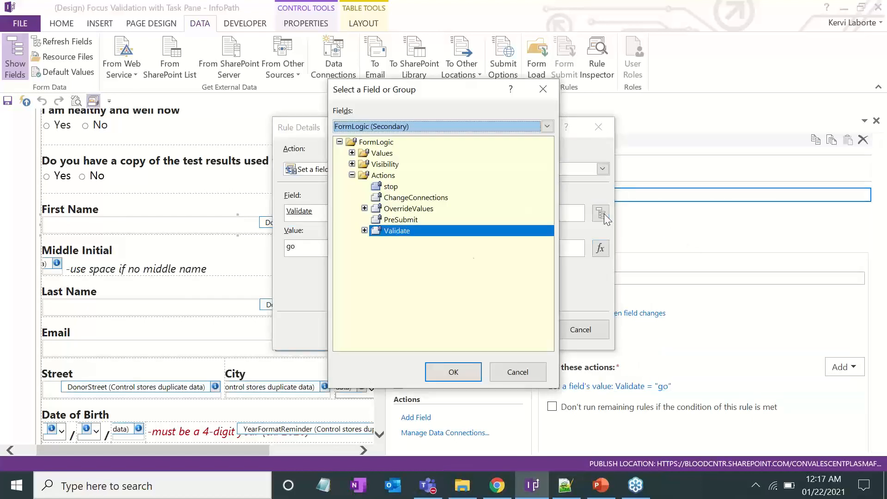
pyautogui.click(543, 89)
pyautogui.click(598, 127)
# Show the FormLogic Validate field's rule setting Command to "GetErrors /format=message /novalidate=false"
pyautogui.scroll(-1, 490, 186)
pyautogui.click(484, 187)
pyautogui.click(449, 266)
pyautogui.click(413, 237)
pyautogui.click(457, 292)
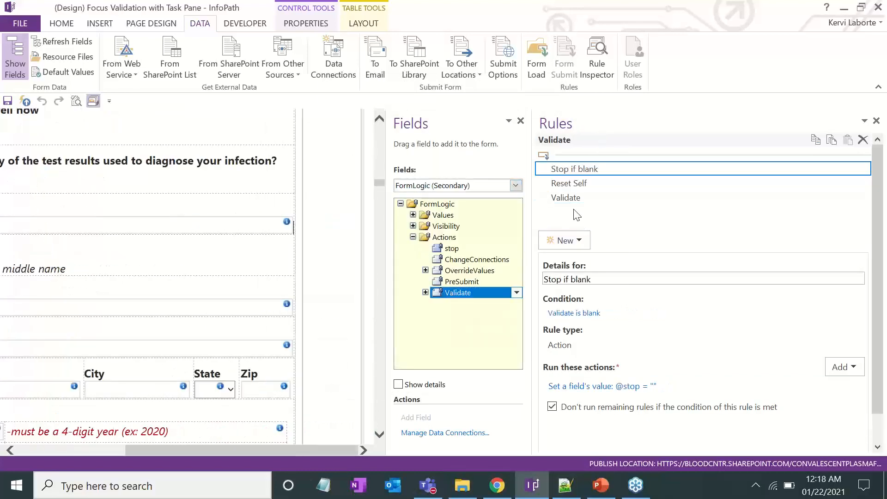
pyautogui.click(570, 199)
pyautogui.click(631, 391)
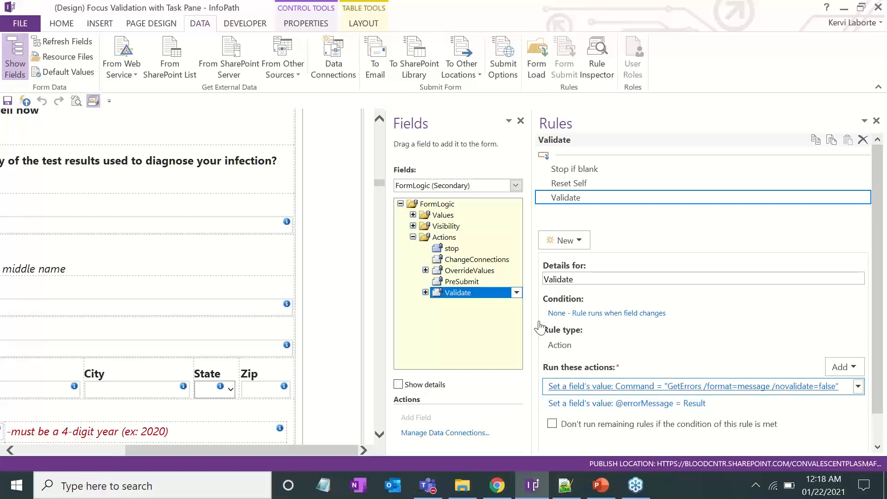
pyautogui.click(448, 246)
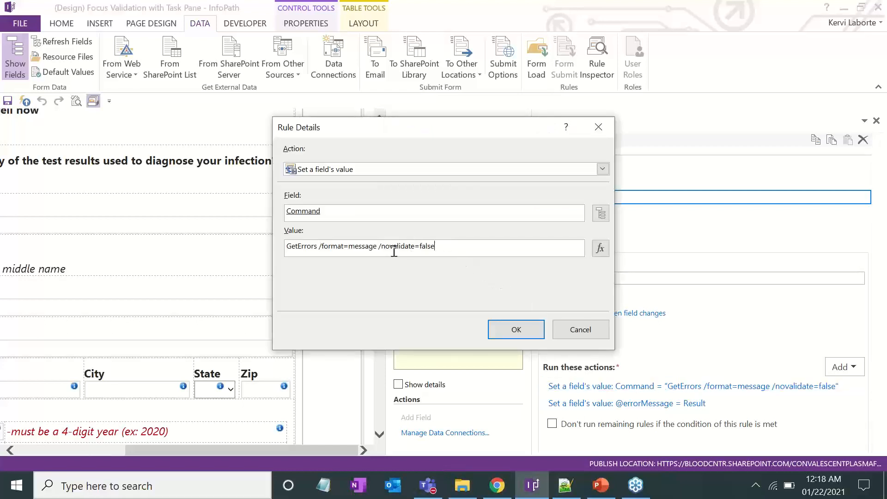
pyautogui.click(343, 246)
pyautogui.click(598, 126)
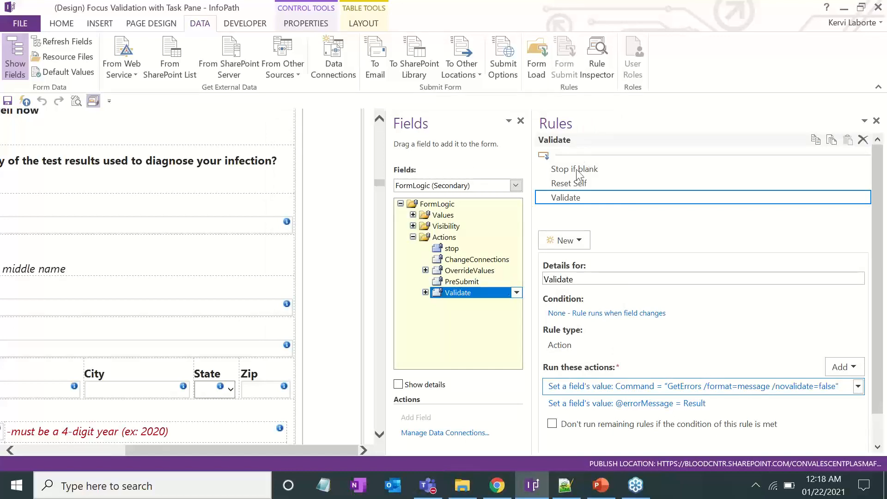
pyautogui.moveTo(264, 453); pyautogui.dragTo(138, 447)
pyautogui.scroll(15, 187, 360)
pyautogui.scroll(10, 187, 361)
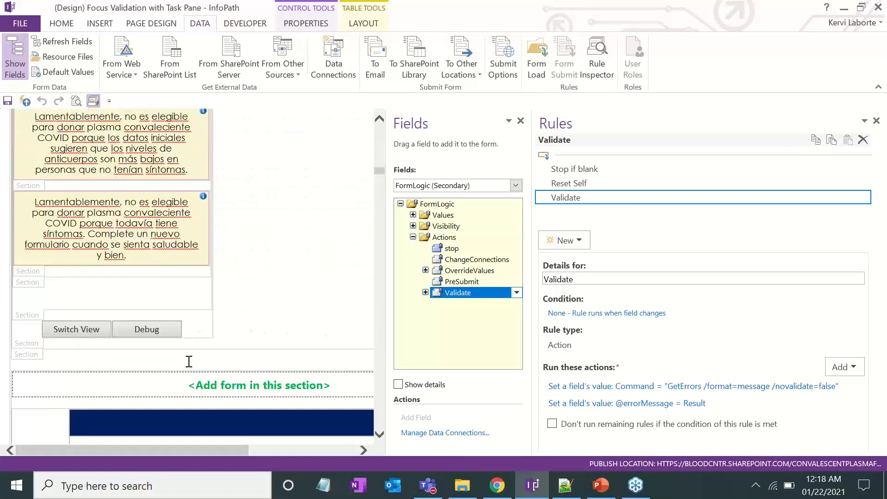
pyautogui.scroll(10, 192, 365)
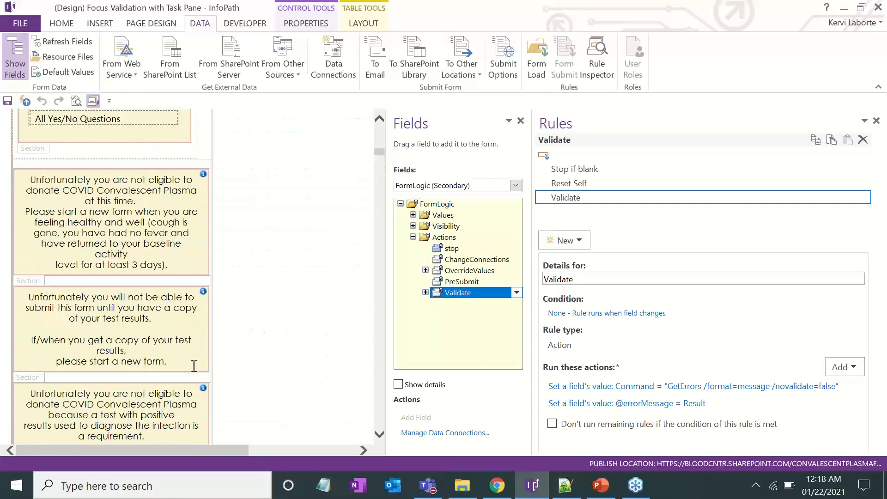
pyautogui.scroll(10, 193, 366)
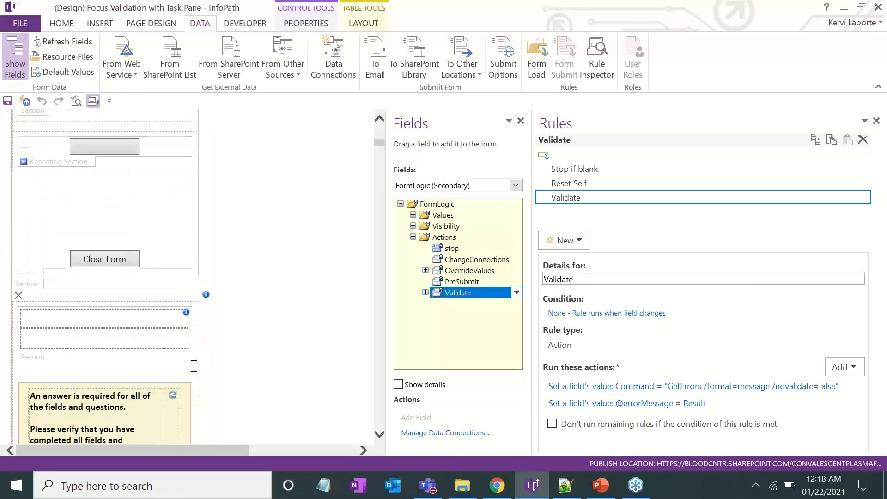
pyautogui.scroll(-15, 196, 365)
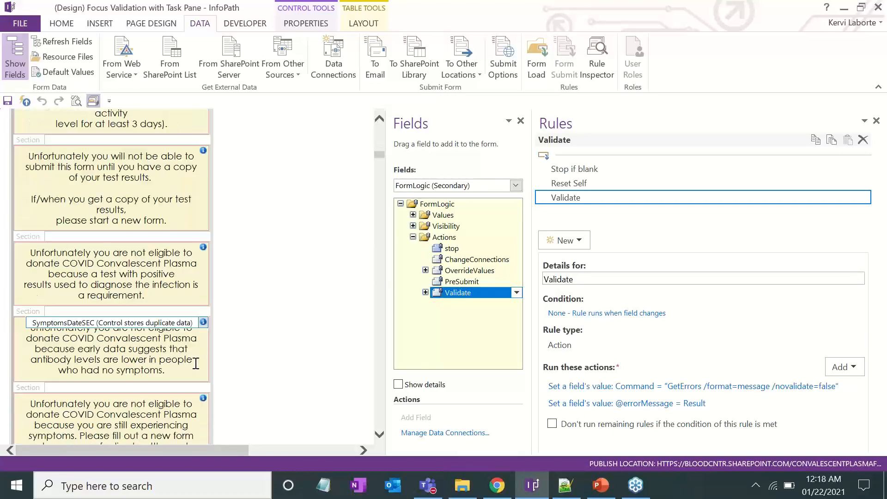
pyautogui.scroll(-4, 196, 363)
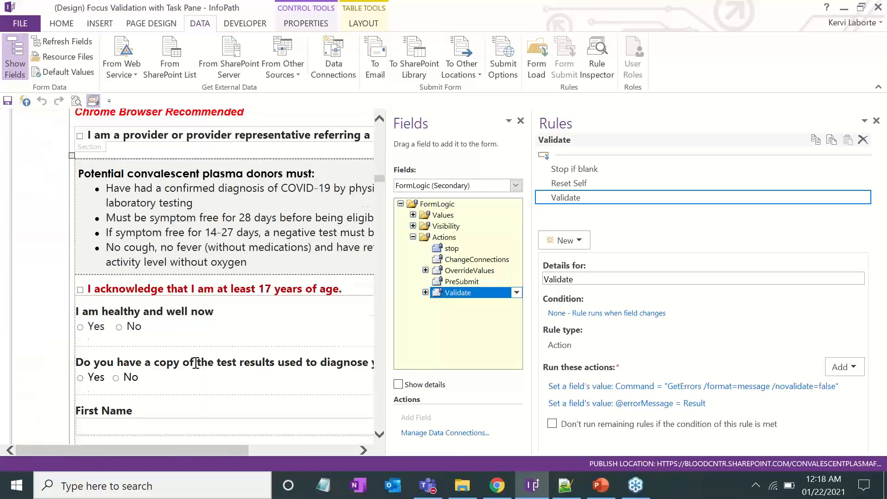
pyautogui.scroll(12, 194, 363)
pyautogui.scroll(10, 195, 363)
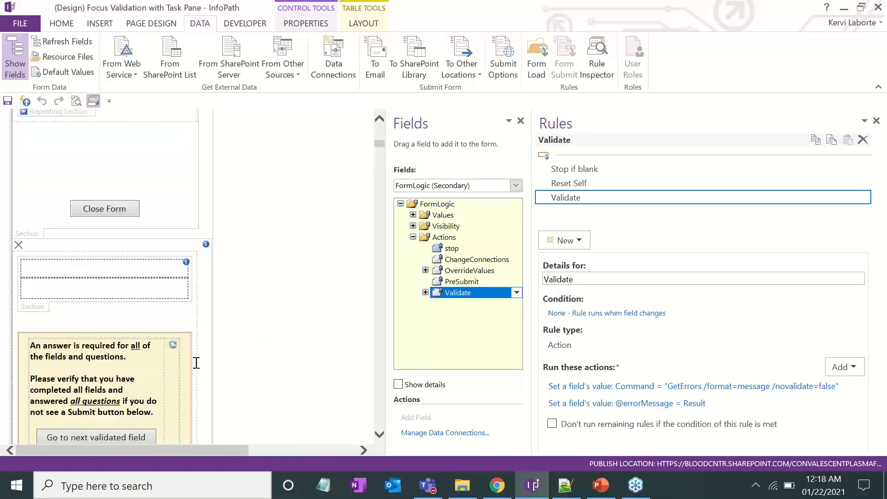
pyautogui.scroll(-4, 196, 362)
pyautogui.click(116, 237)
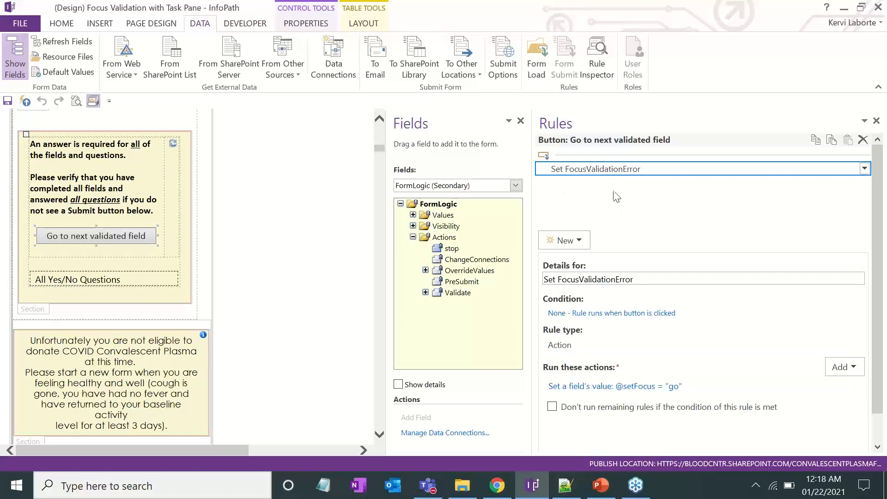
# Check the button action's target field, then show the rules on the Validate group's setFocus field
pyautogui.click(601, 386)
pyautogui.click(601, 213)
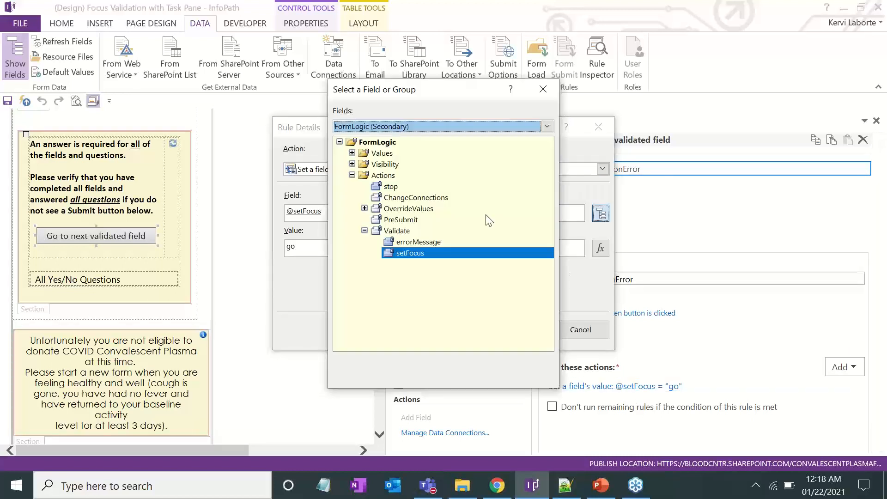
pyautogui.click(543, 91)
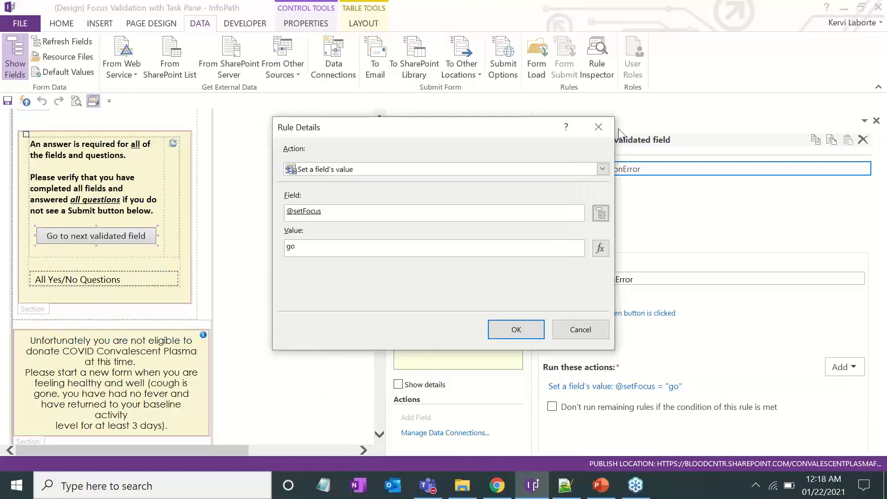
pyautogui.click(599, 127)
pyautogui.click(426, 292)
pyautogui.click(476, 318)
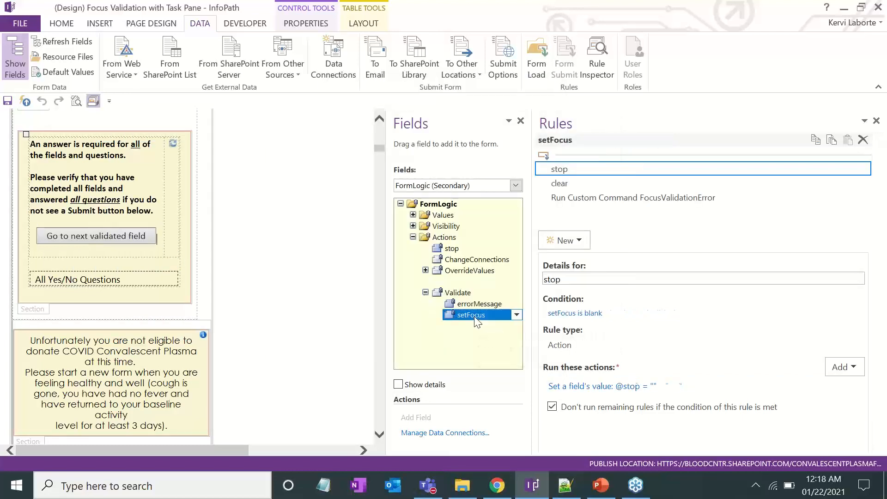
# Show the rule setting Command to "CustomFocusValidationError", then present the How? slide full-screen in PowerPoint
pyautogui.click(589, 198)
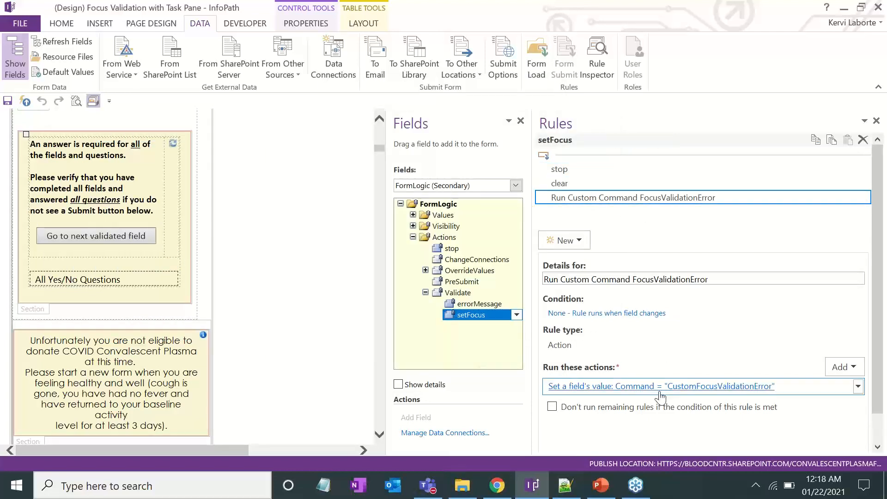
pyautogui.click(659, 388)
pyautogui.click(329, 248)
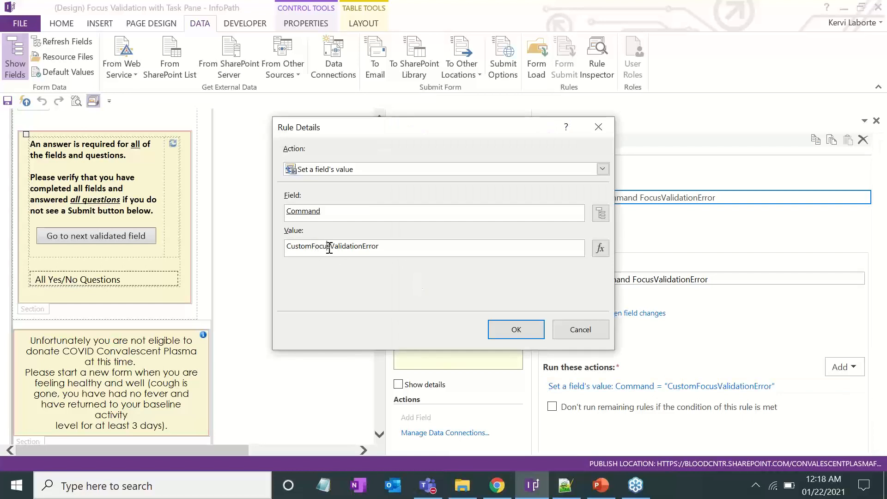
pyautogui.moveTo(397, 246); pyautogui.dragTo(282, 256)
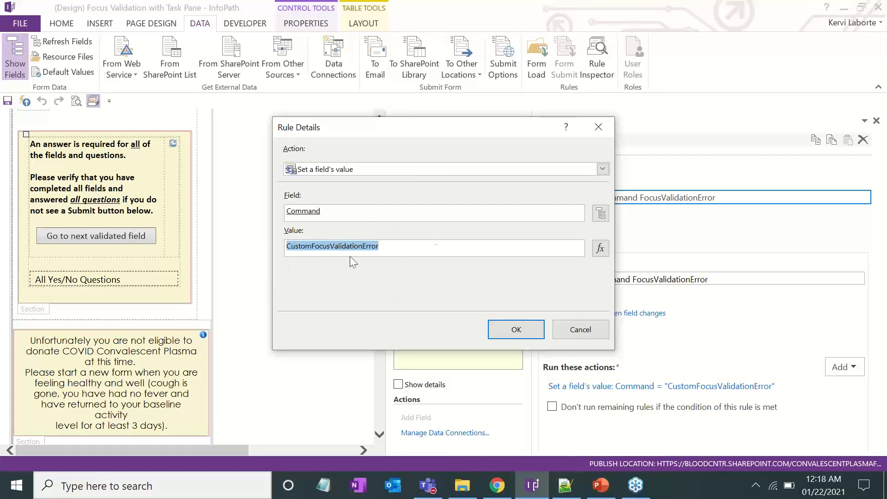
pyautogui.click(599, 129)
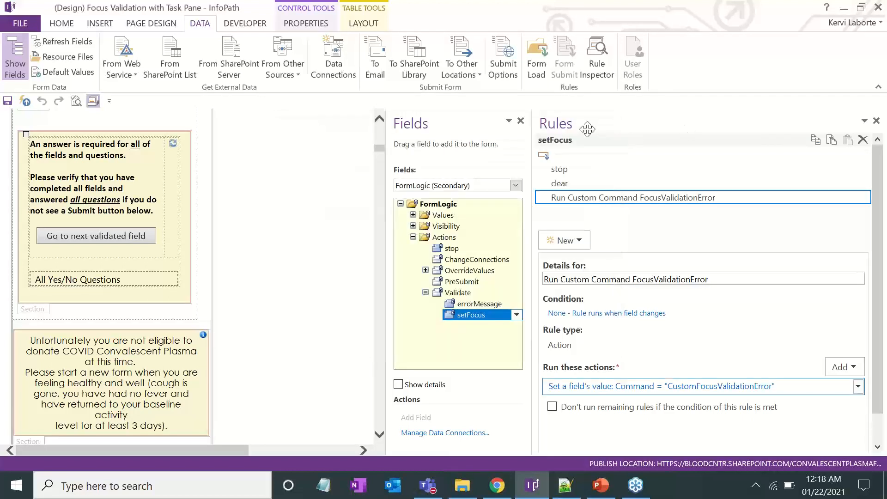
pyautogui.click(601, 485)
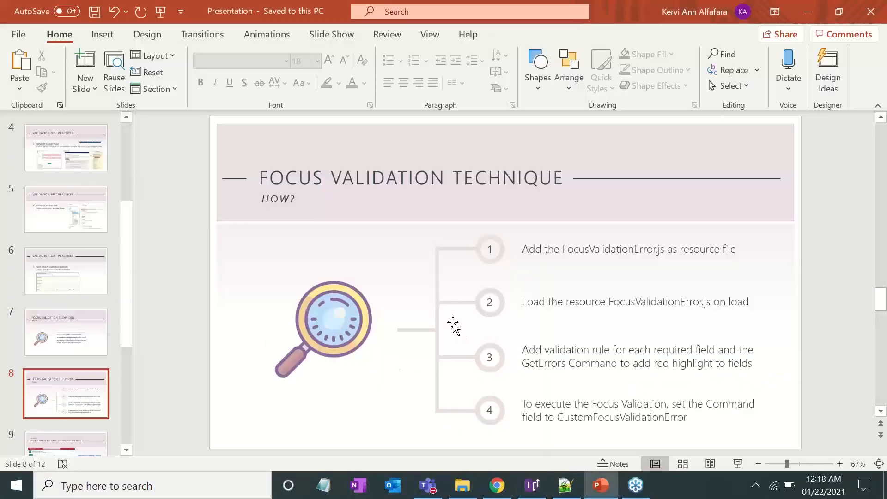
pyautogui.hotkey('shift', 'F5')
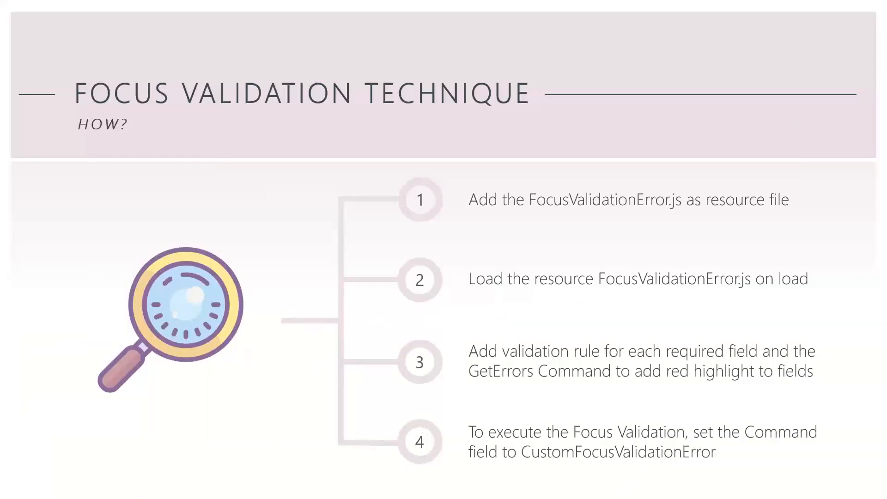
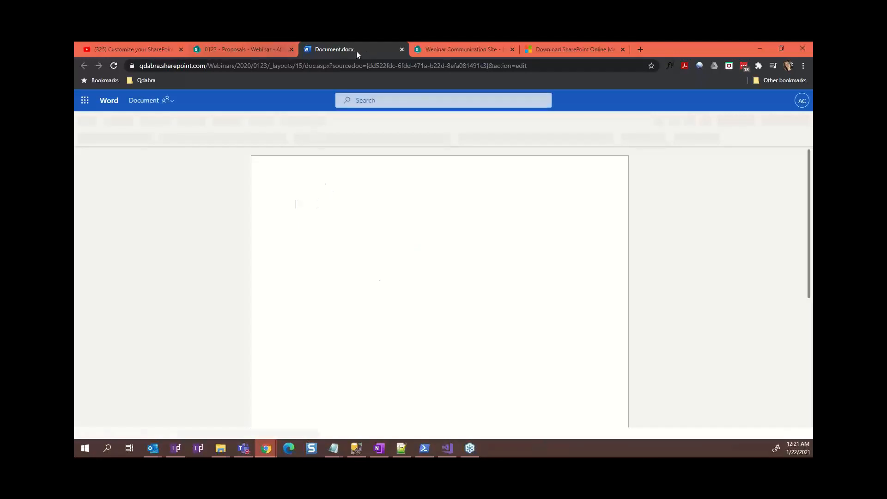
# Close the blank Document.docx to return to the Proposals - Webinar library
pyautogui.click(401, 49)
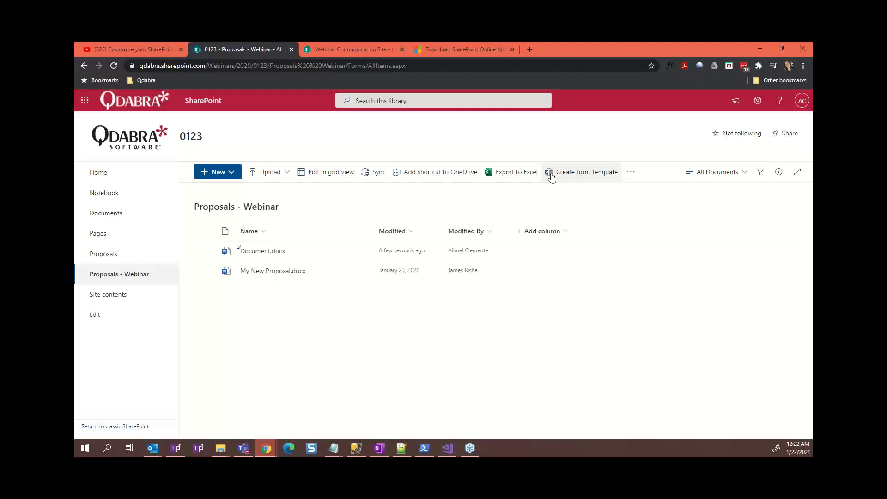
# Try creating a proposal from the library template three times, then close the failed error tabs
pyautogui.click(594, 176)
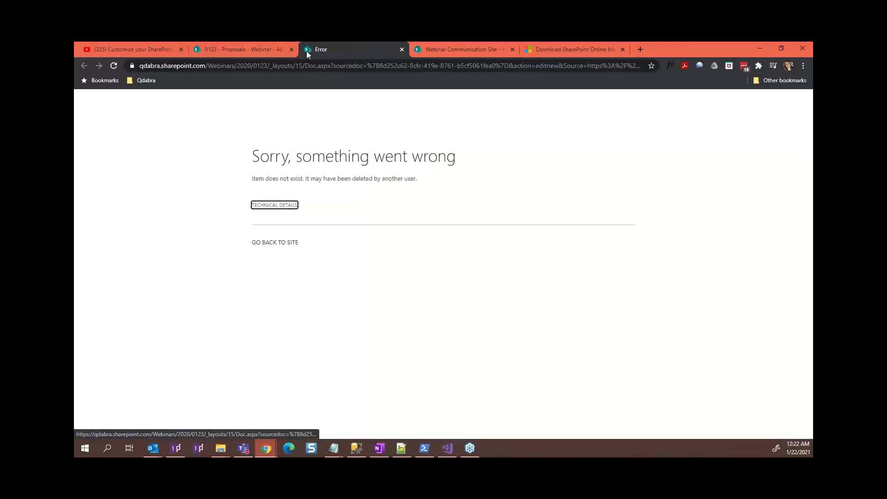
pyautogui.click(231, 50)
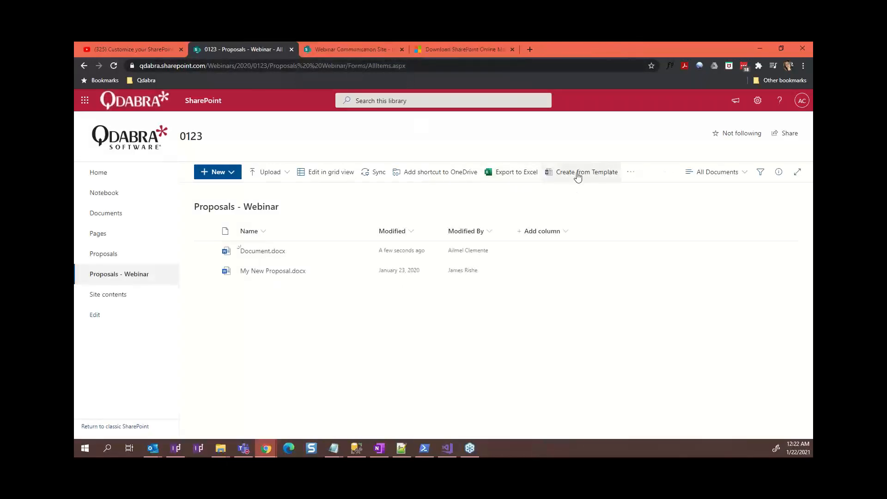
pyautogui.click(577, 172)
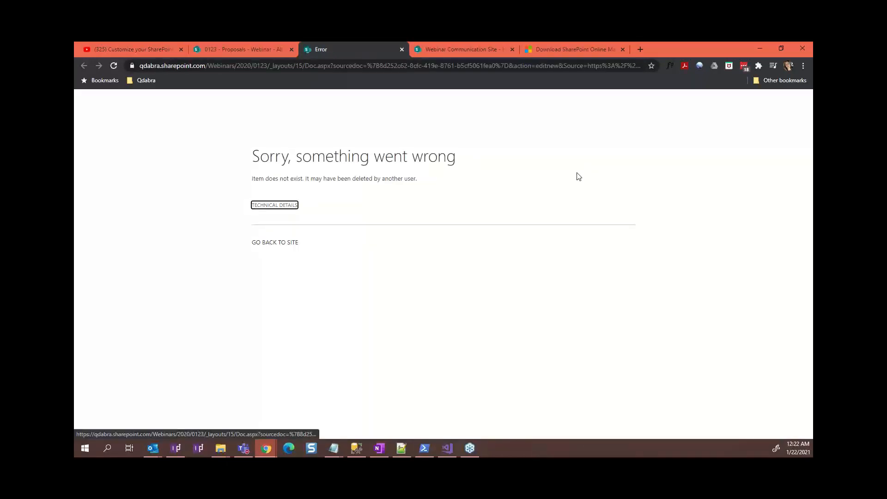
pyautogui.click(262, 51)
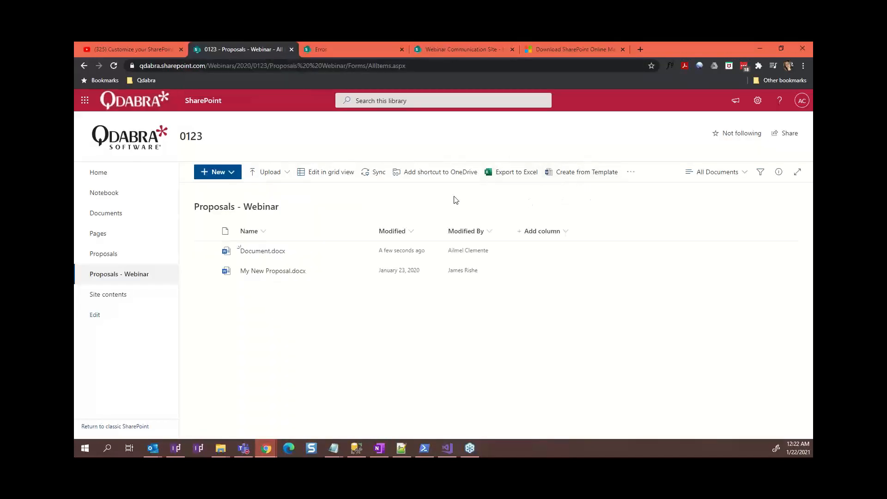
pyautogui.click(548, 175)
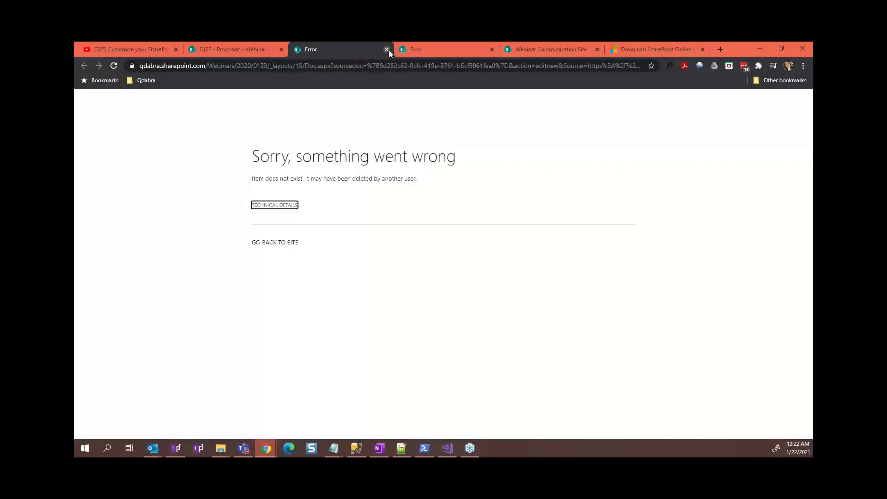
pyautogui.click(387, 49)
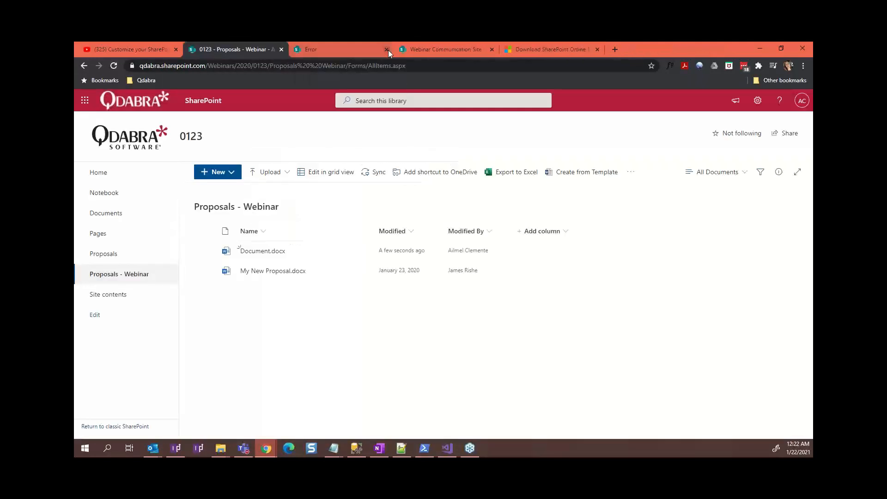
pyautogui.click(387, 49)
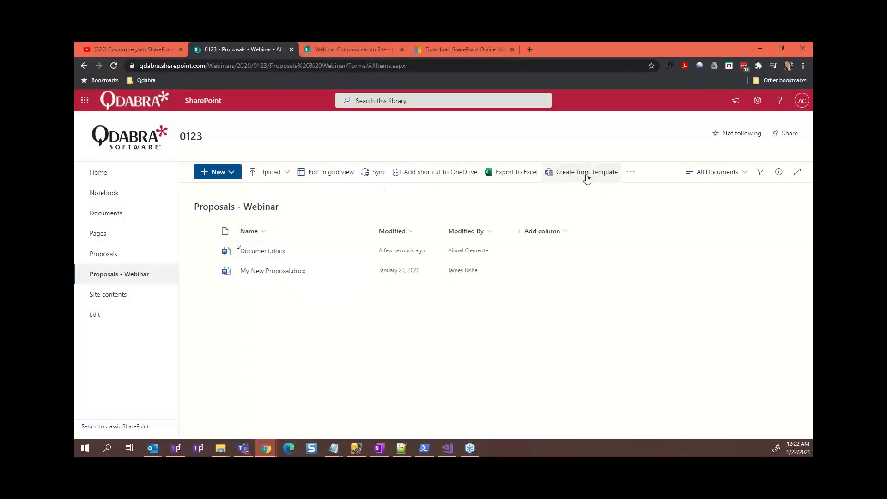
# Open My New Proposal.docx in Word for the web, then return to the library tab
pyautogui.click(270, 273)
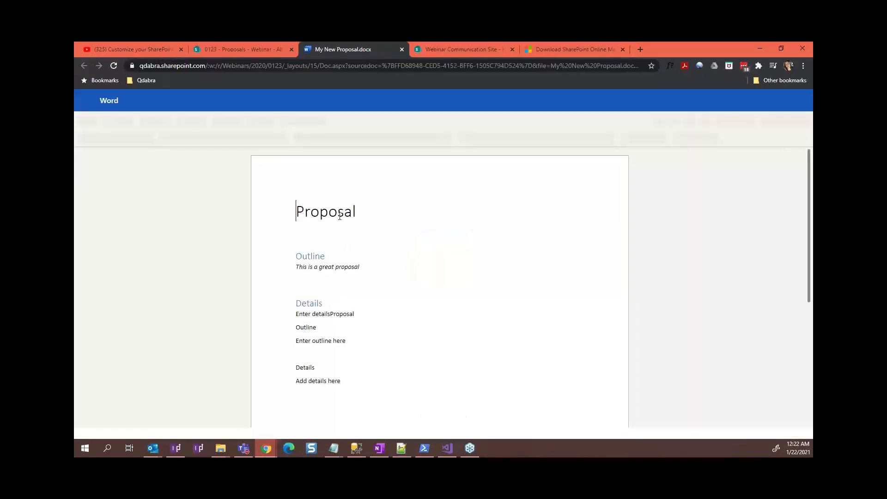
pyautogui.click(331, 212)
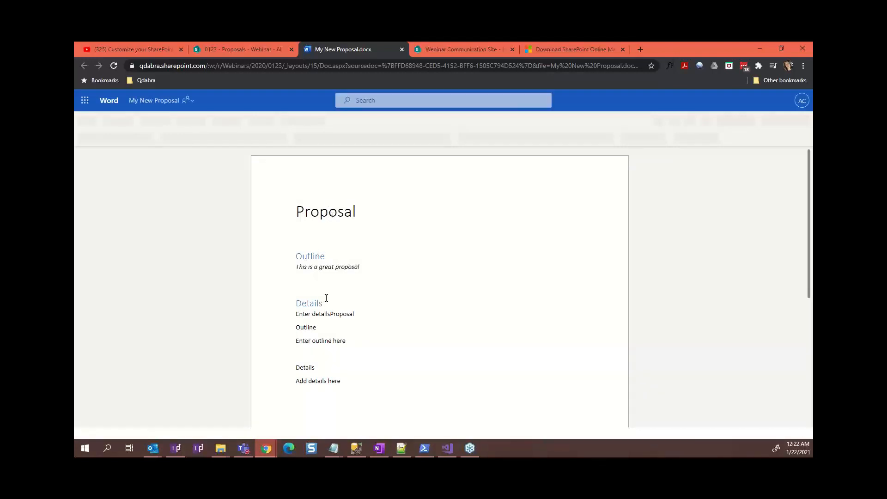
pyautogui.click(300, 271)
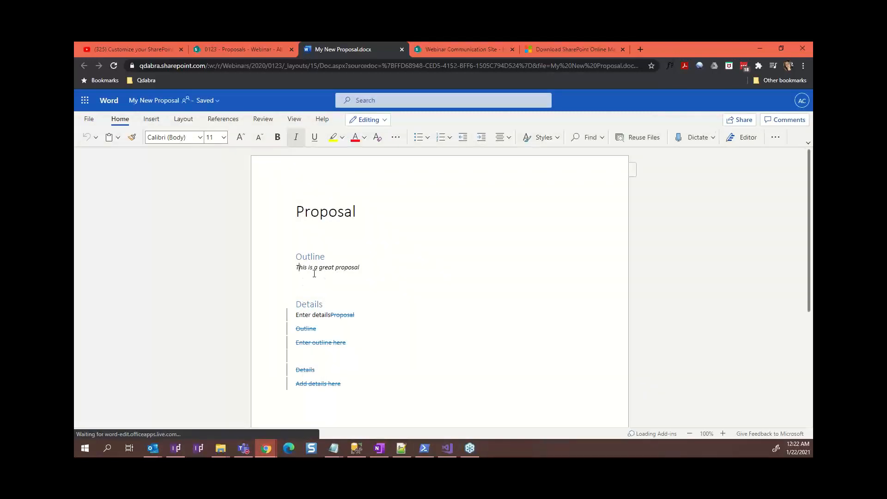
pyautogui.click(283, 48)
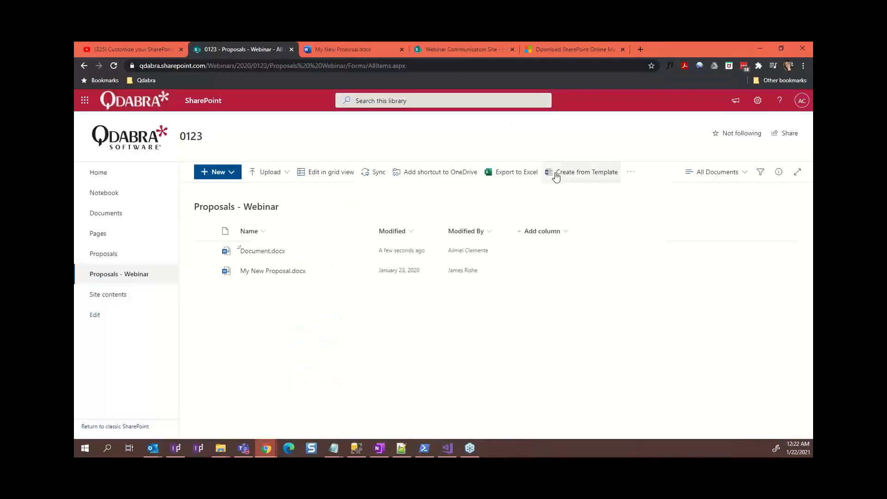
# From the Webinar Communication Site, go to the SharePoint start page via the app launcher and start Create site
pyautogui.click(462, 54)
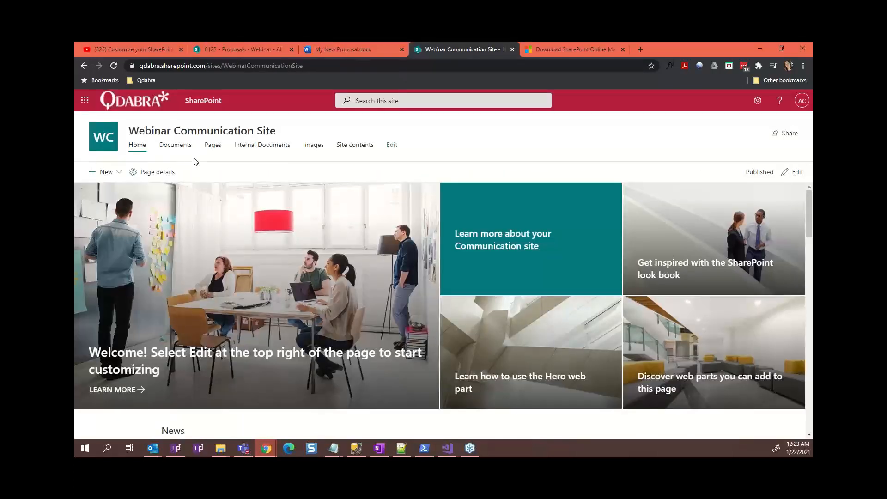
pyautogui.click(83, 104)
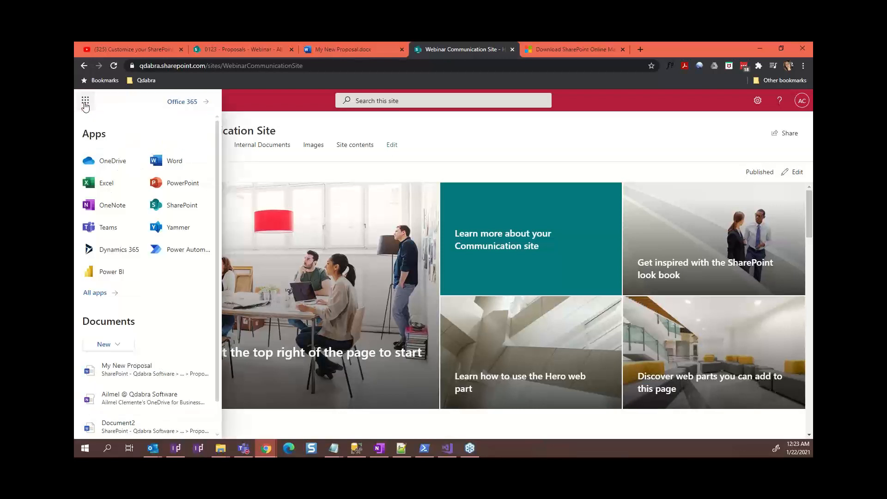
pyautogui.click(181, 210)
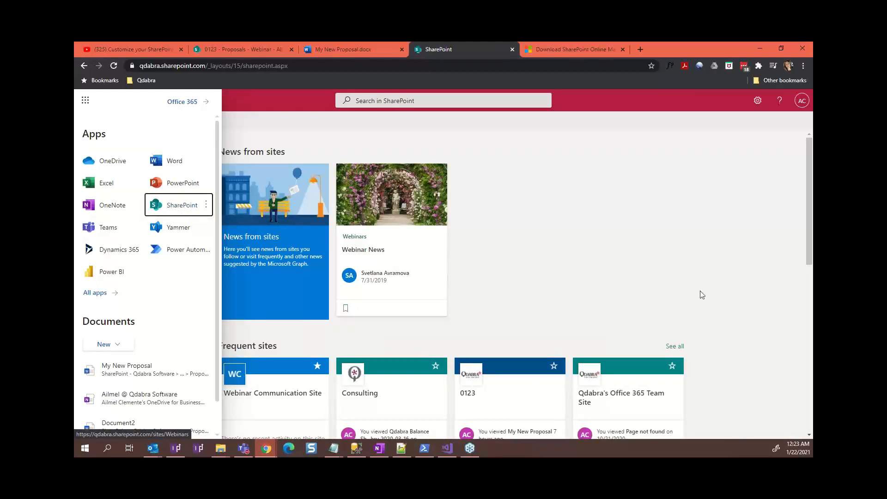
pyautogui.click(586, 246)
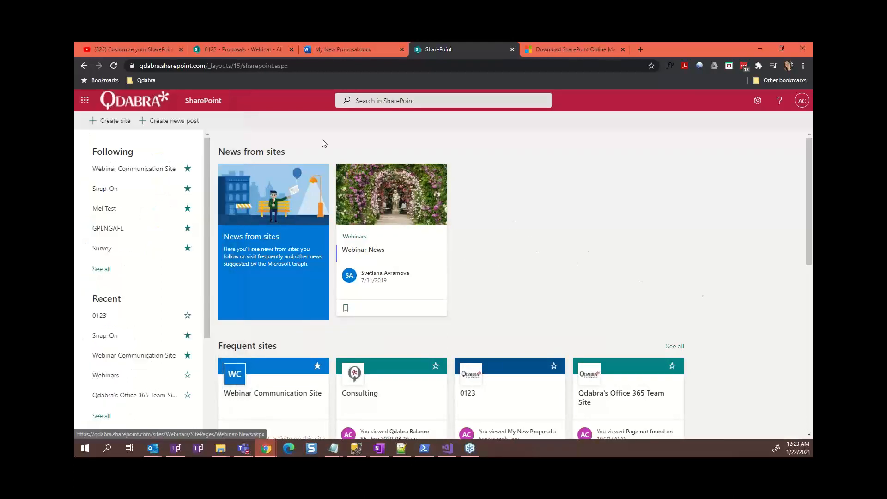
pyautogui.click(110, 123)
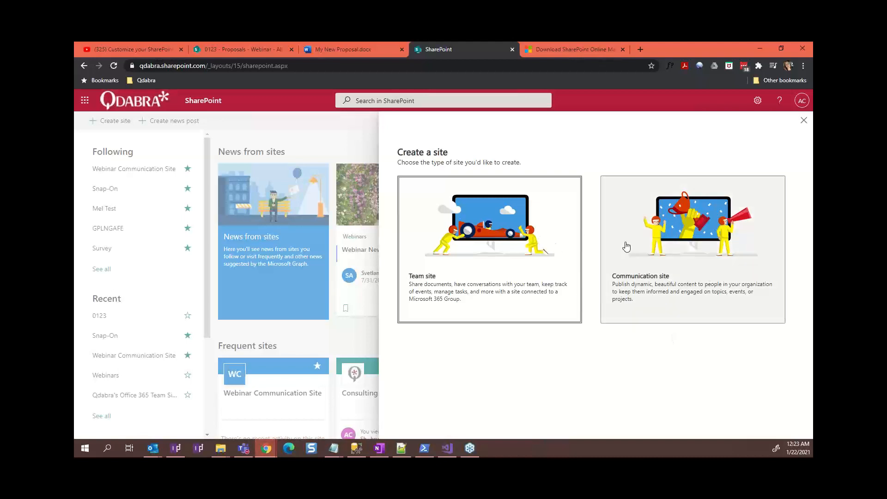
# Pick Communication site, cancel and confirm abandoning it, then open Webinar Communication Site from Following
pyautogui.click(641, 244)
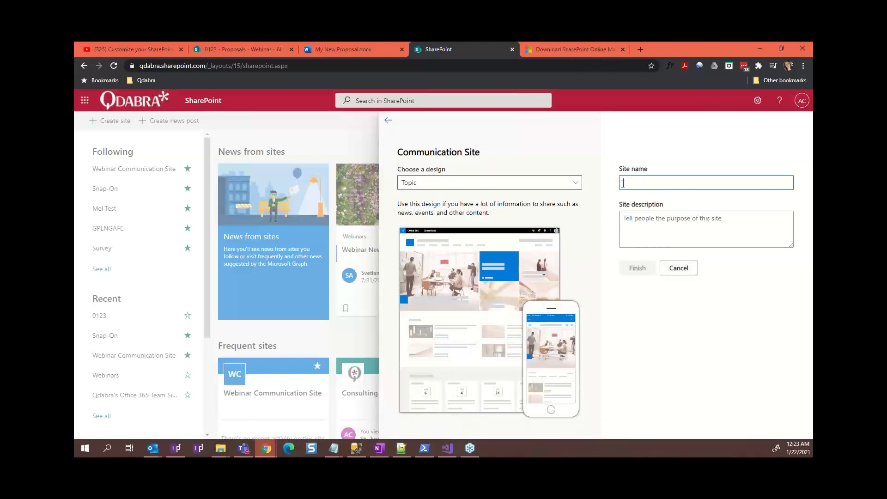
pyautogui.click(669, 272)
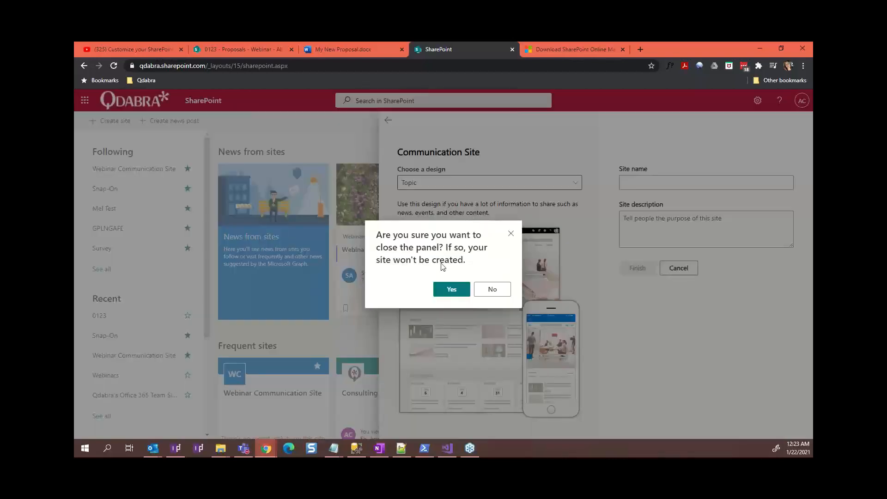
pyautogui.click(441, 288)
pyautogui.click(128, 169)
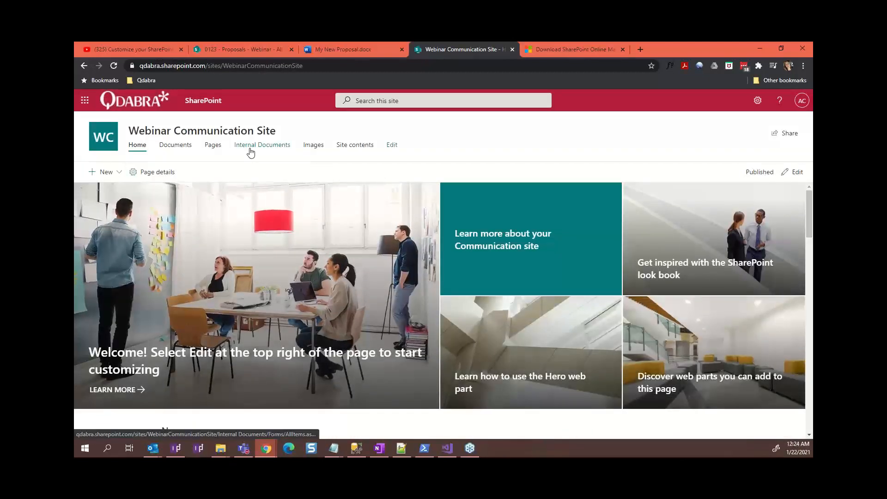
# Open the Internal Documents library and bring up Chrome DevTools on the Console
pyautogui.click(250, 149)
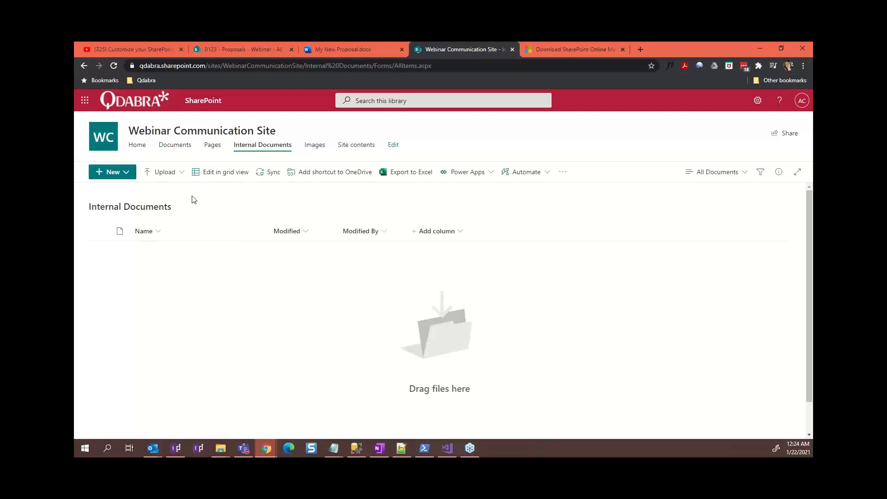
pyautogui.rightClick(297, 368)
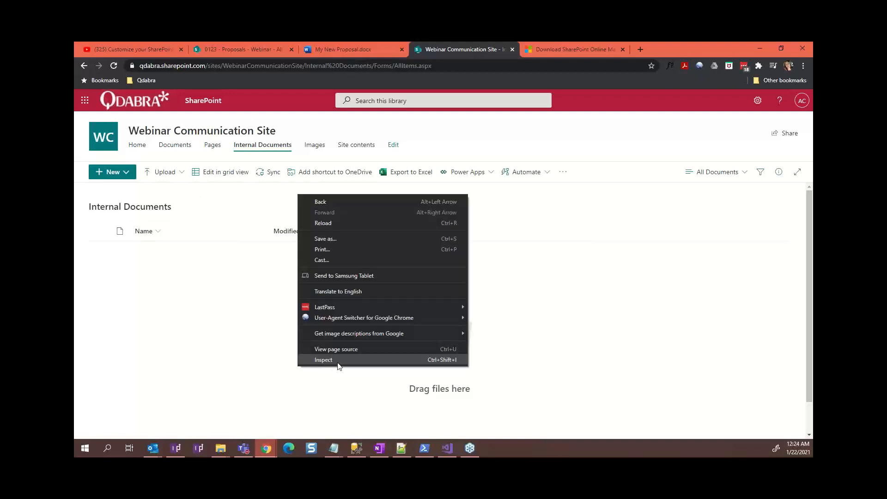
pyautogui.click(340, 363)
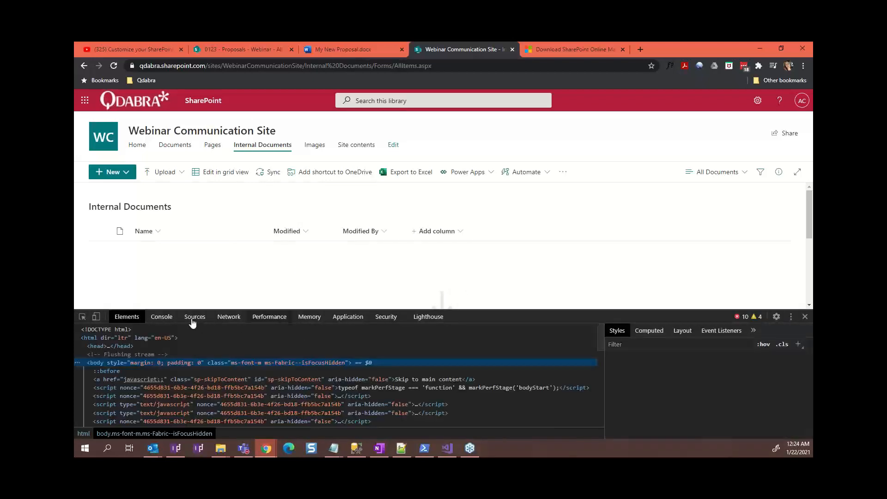
pyautogui.click(159, 317)
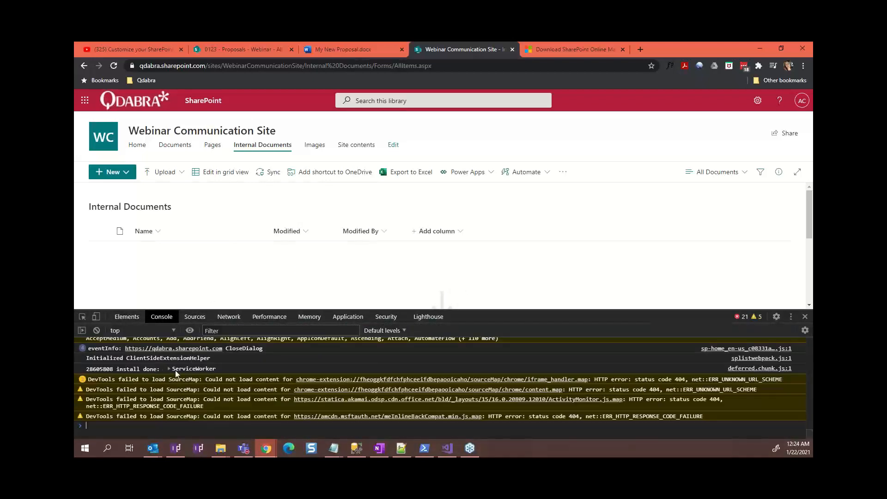
pyautogui.click(402, 451)
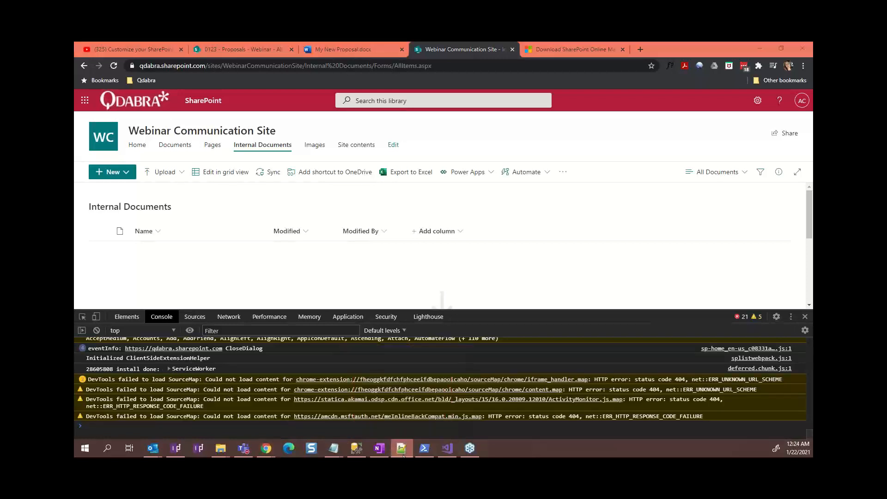
# Select and copy the whole AddRibbonButton.js script in Visual Studio, then return to Chrome
pyautogui.click(447, 452)
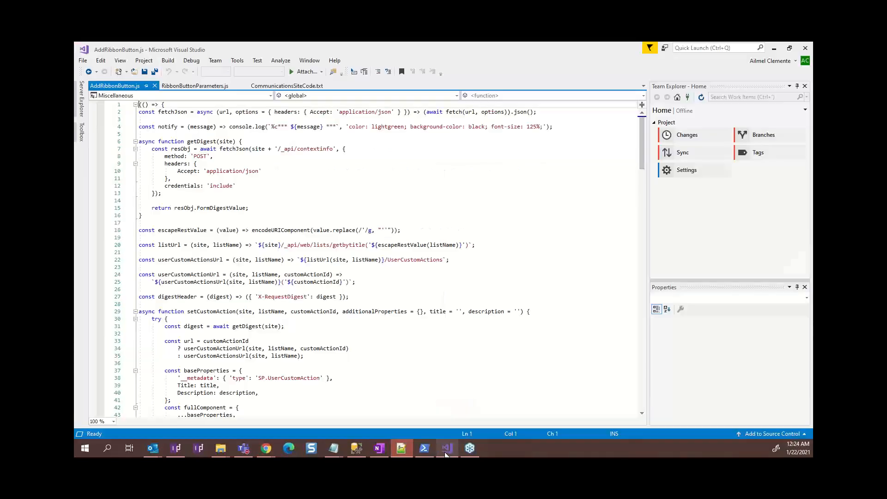
pyautogui.click(235, 181)
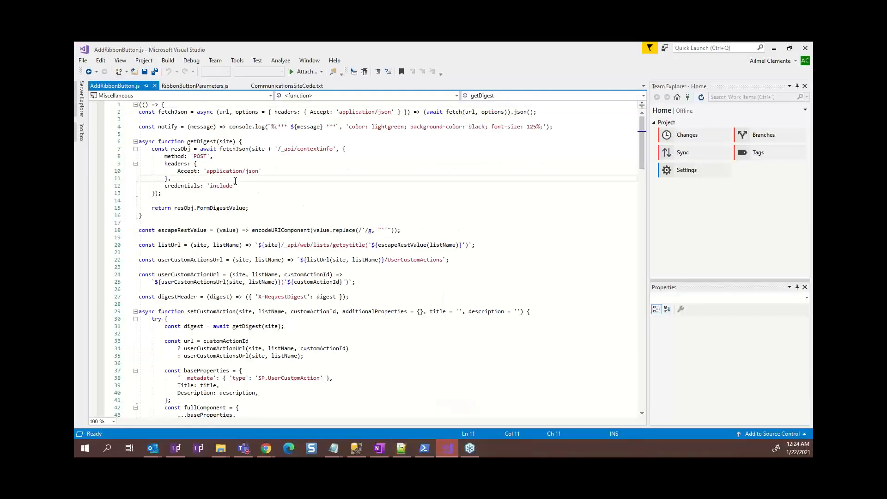
pyautogui.click(248, 187)
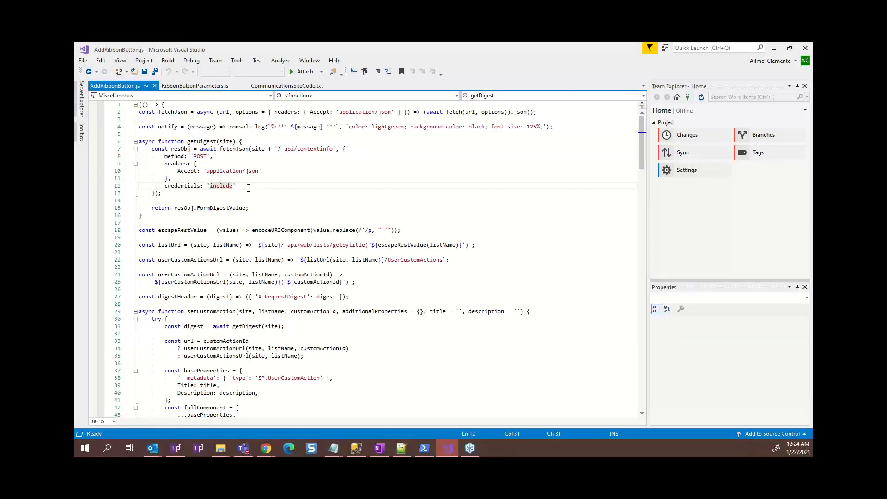
pyautogui.hotkey('ctrl', 'a')
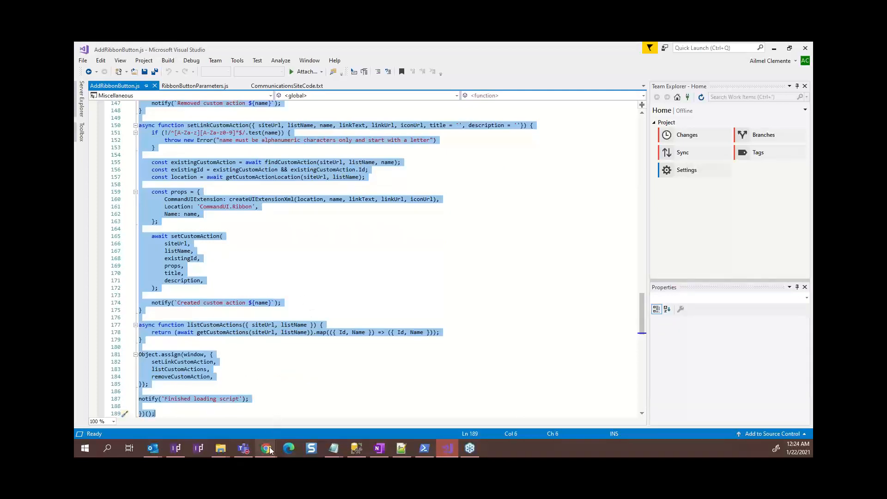
pyautogui.moveTo(267, 447)
pyautogui.click(298, 420)
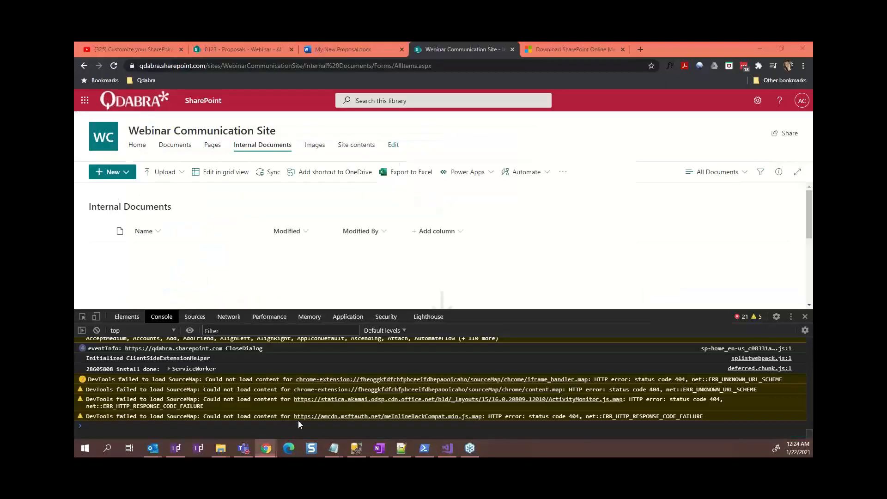
# Paste and run the AddRibbonButton.js helper in the console until it reports Finished loading script
pyautogui.hotkey('ctrl', 'v')
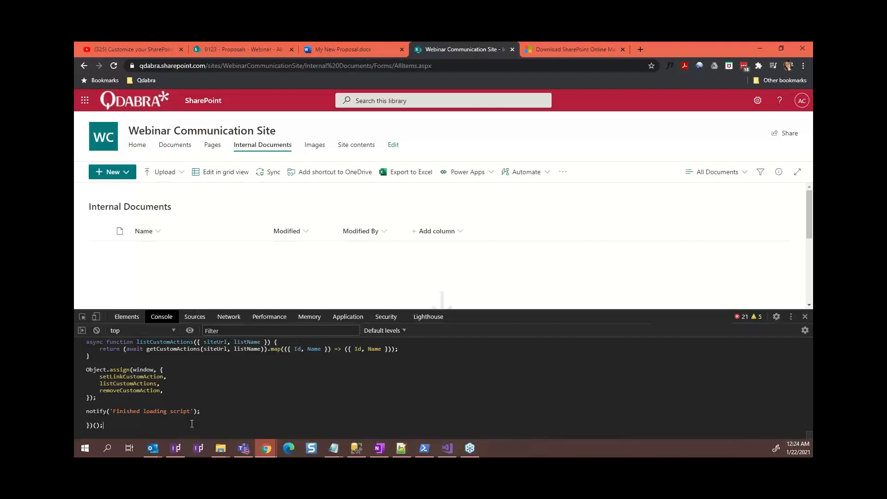
pyautogui.press('Return')
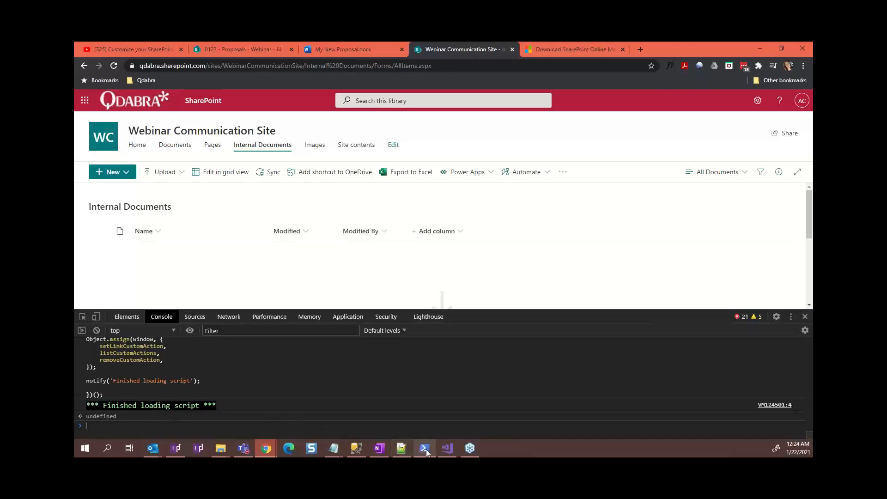
pyautogui.moveTo(426, 450)
pyautogui.click(447, 448)
# Open RibbonButtonParameters.js with its setLinkCustomAction template in Visual Studio
pyautogui.click(195, 86)
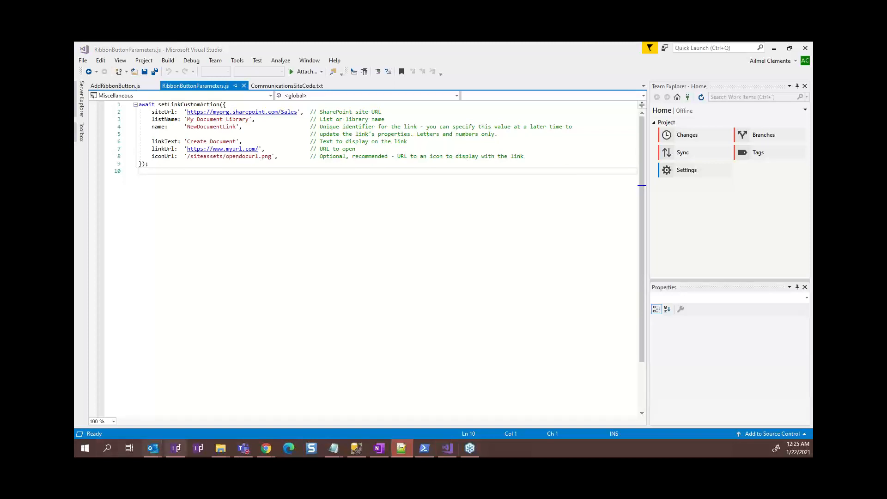
# Run setLinkCustomAction in the console to add an Expense Report link to Internal Documents
pyautogui.moveTo(265, 447)
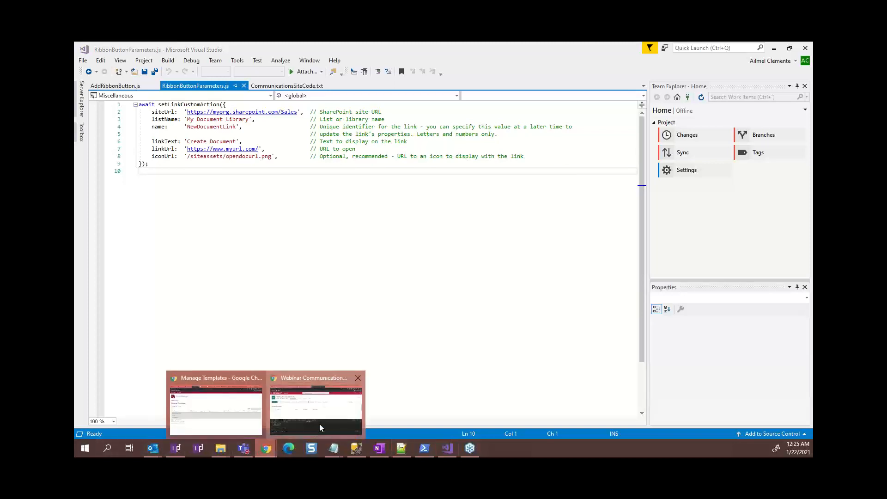
pyautogui.click(320, 423)
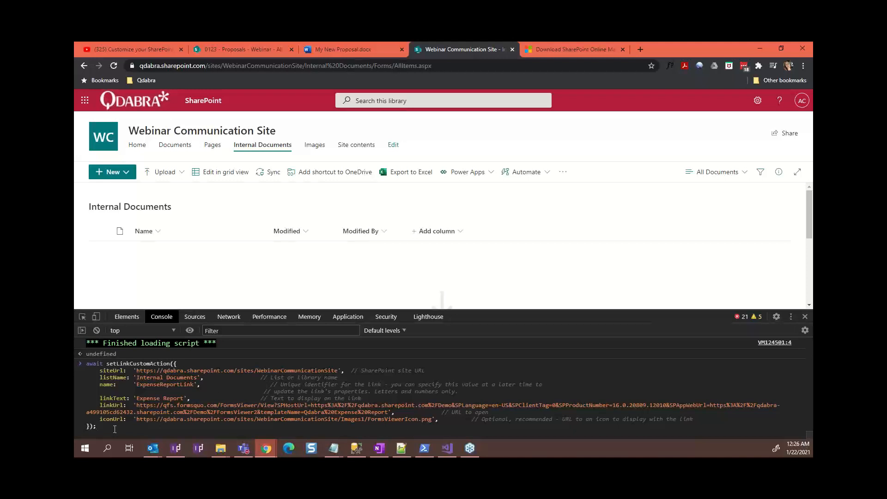
pyautogui.press('Return')
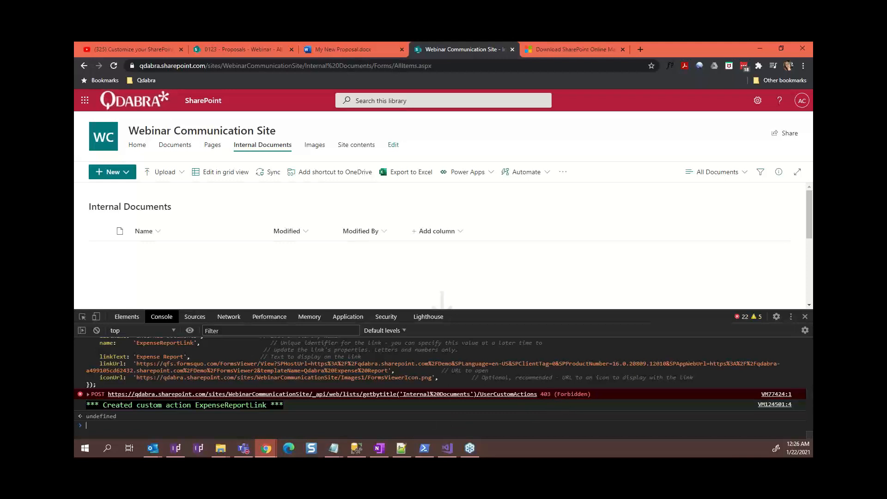
pyautogui.hotkey('alt', 'Tab')
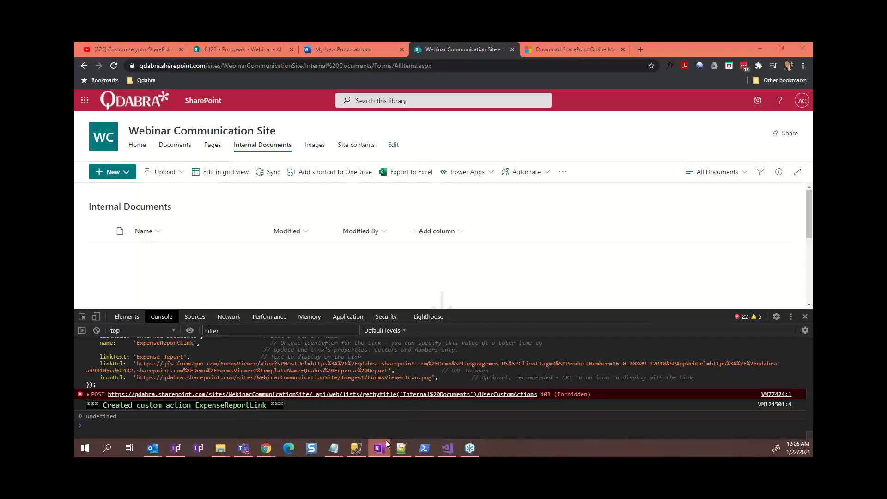
# View the SharePoint Online Management Shell download page, then launch the installed shell and Visual Studio
pyautogui.moveTo(449, 448)
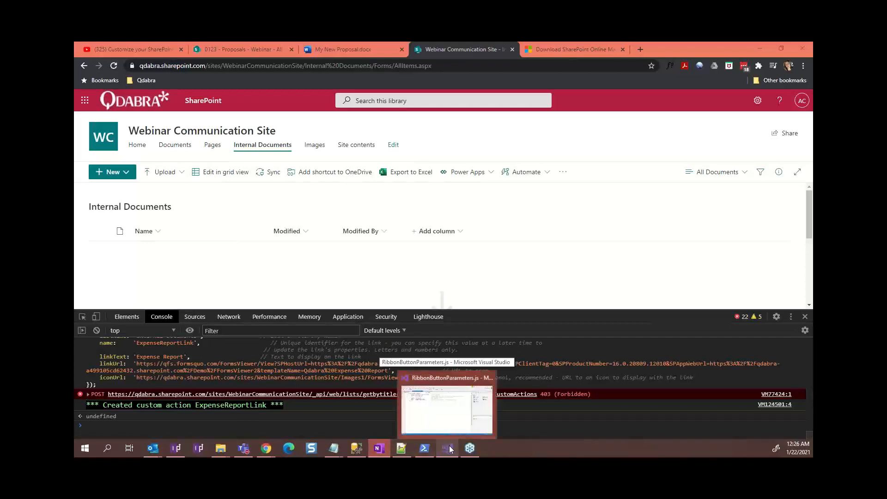
pyautogui.click(587, 51)
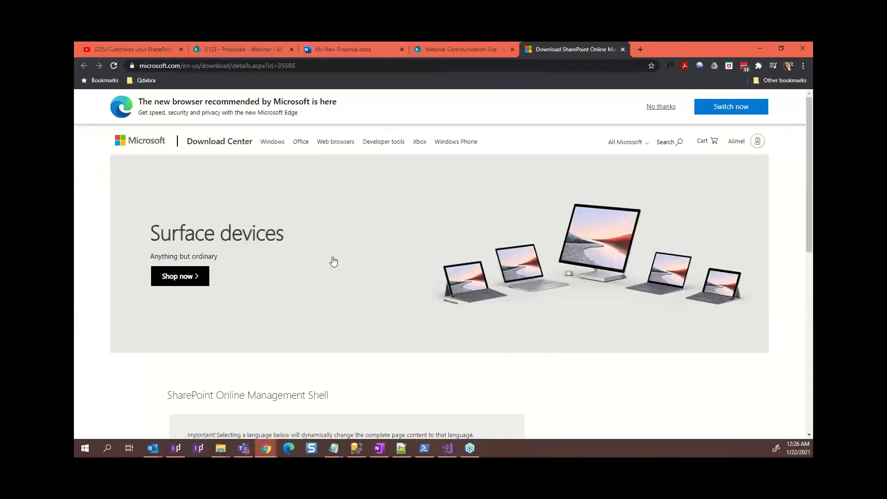
pyautogui.scroll(-5, 333, 262)
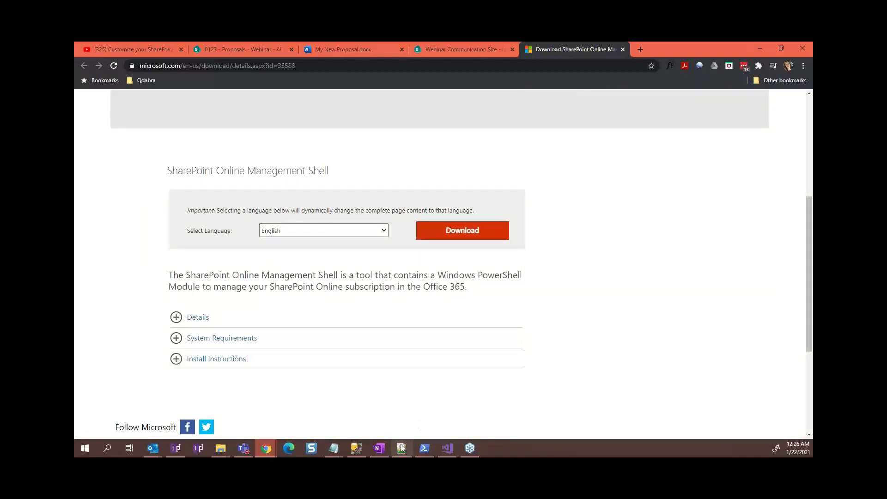
pyautogui.click(425, 450)
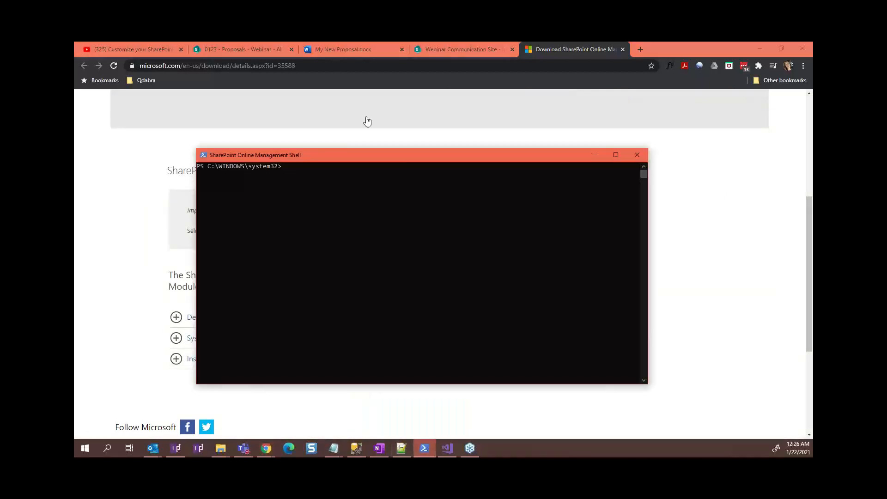
pyautogui.click(451, 449)
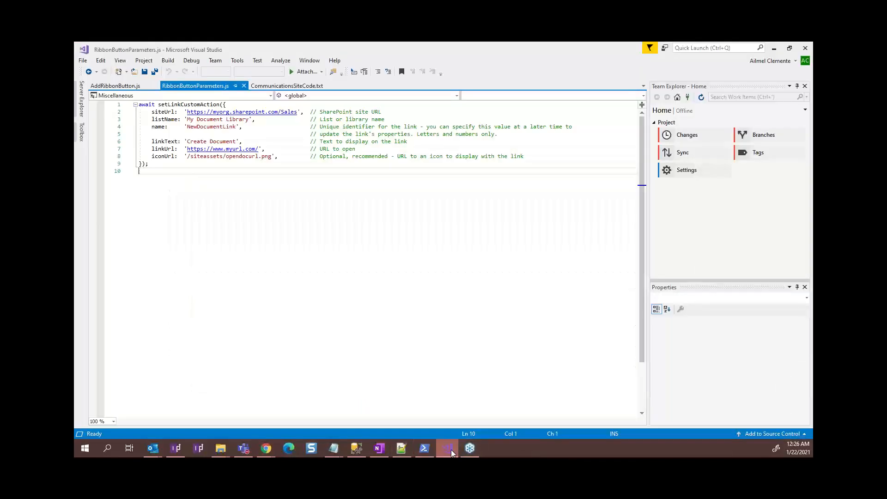
# Open CommunicationsSiteCode.txt, select the admin-center and site URL placeholders on lines 3 and 4, and return to the browser
pyautogui.click(287, 85)
pyautogui.click(123, 109)
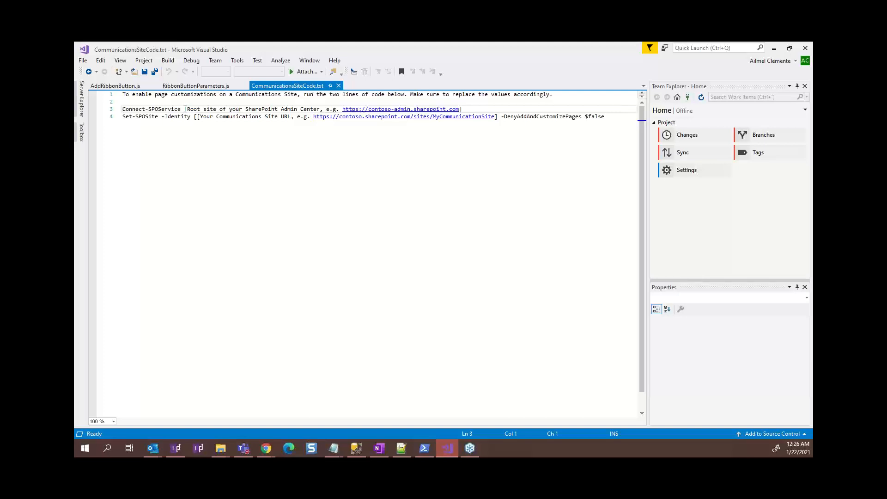
pyautogui.moveTo(185, 108); pyautogui.dragTo(468, 110)
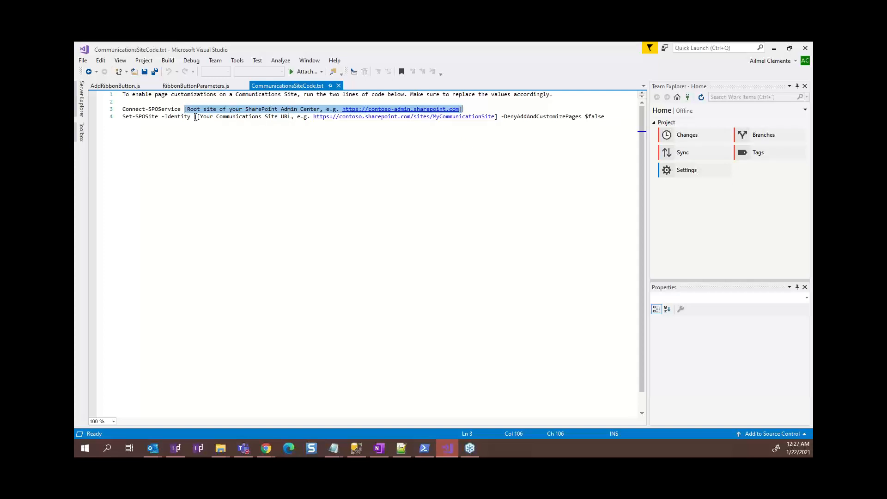
pyautogui.moveTo(195, 117); pyautogui.dragTo(497, 118)
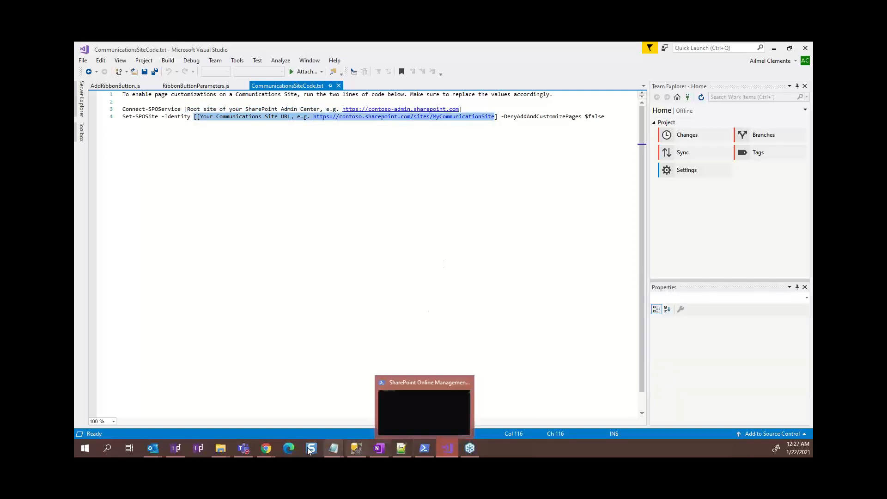
pyautogui.click(314, 408)
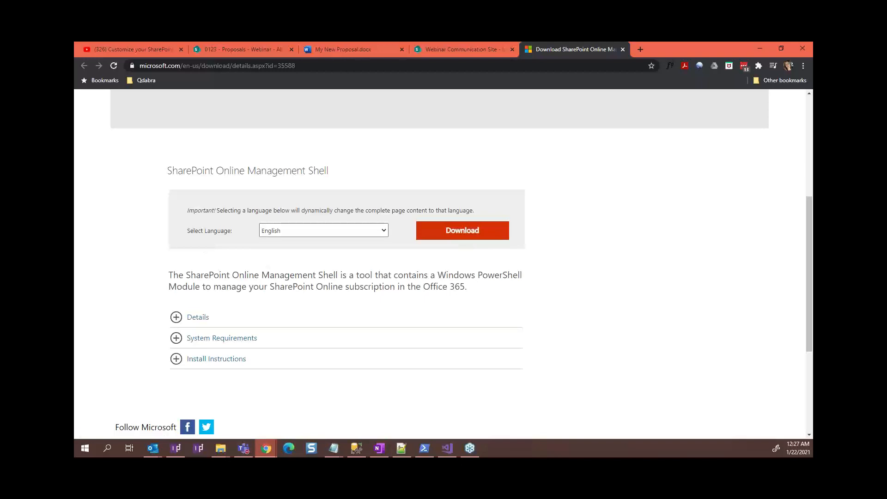
# Paste the Connect-SPOService and Set-SPOSite -DenyAddAndCustomizePages $False commands into the Management Shell
pyautogui.hotkey('alt', 'Tab')
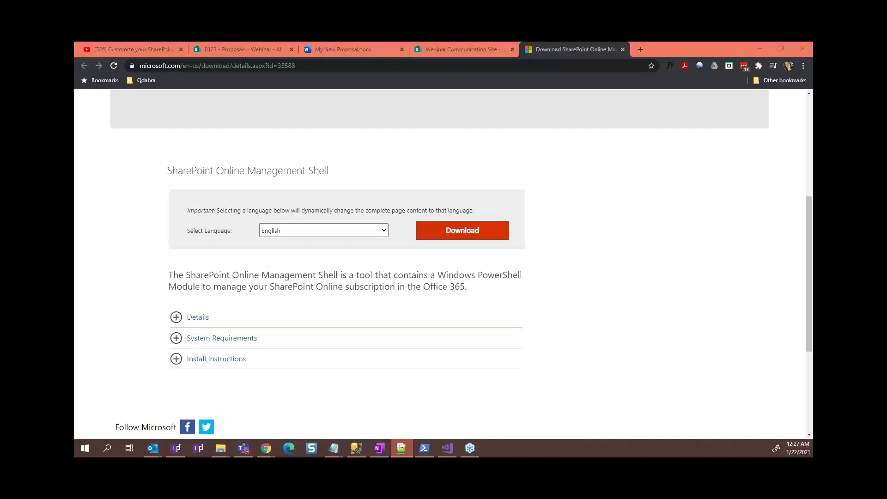
pyautogui.click(424, 447)
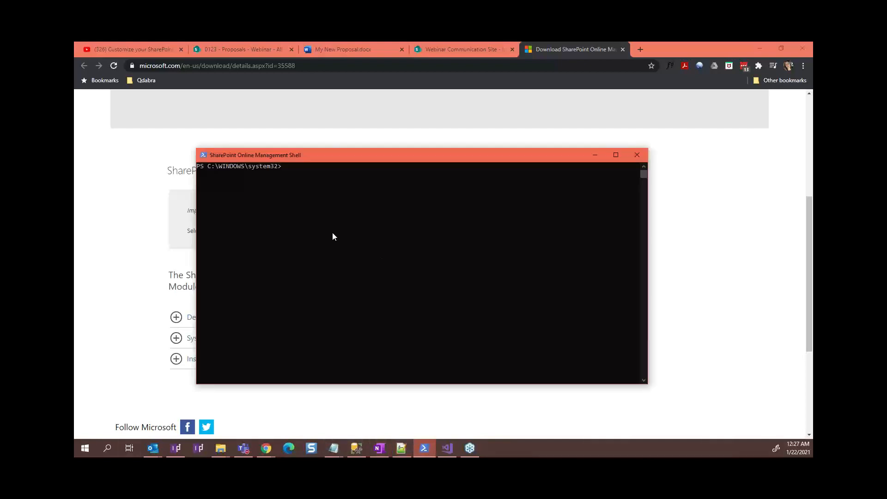
pyautogui.click(336, 204)
pyautogui.click(294, 167)
pyautogui.rightClick(287, 168)
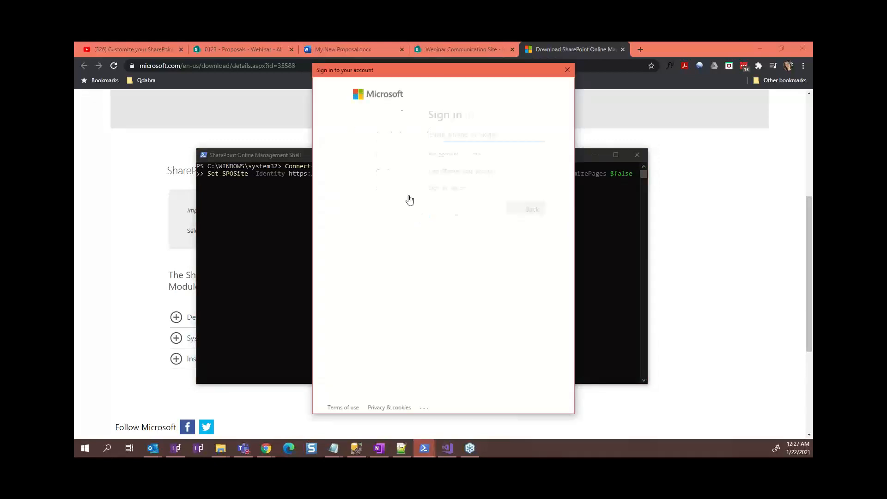
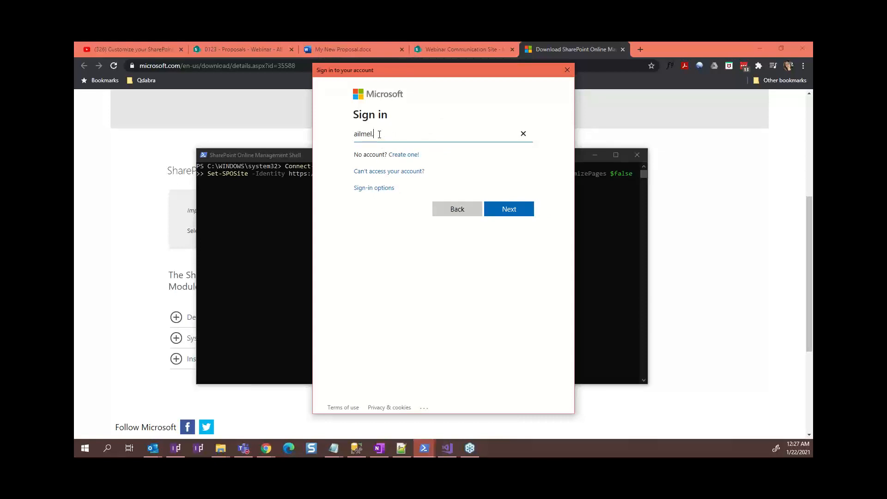
# Sign in with the admin account e-mail and password so both shell commands complete
pyautogui.press('Return')
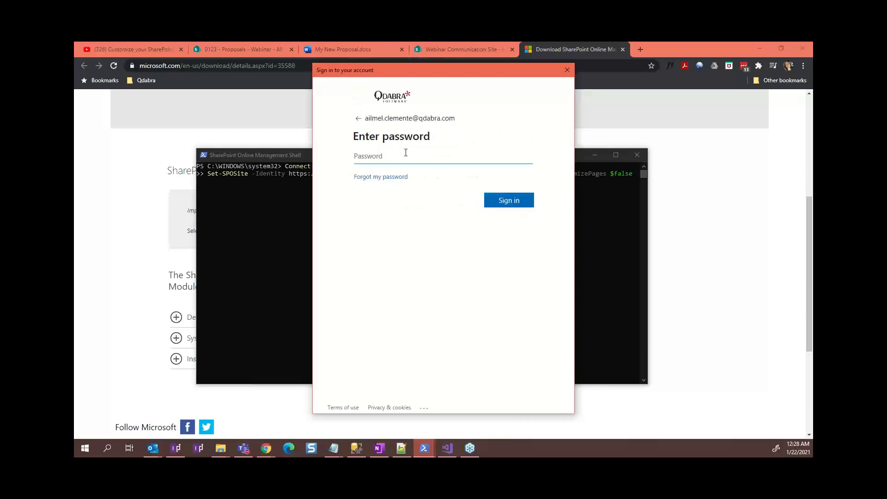
pyautogui.write('••••••••')
pyautogui.press('Return')
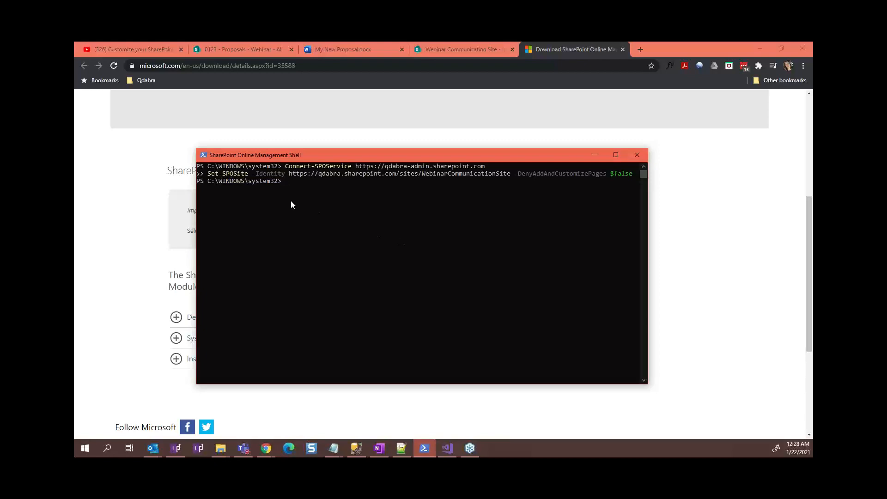
# Paste and rerun the ExpenseReportLink setLinkCustomAction block in the Webinar Communication Site console
pyautogui.click(455, 47)
pyautogui.click(455, 47)
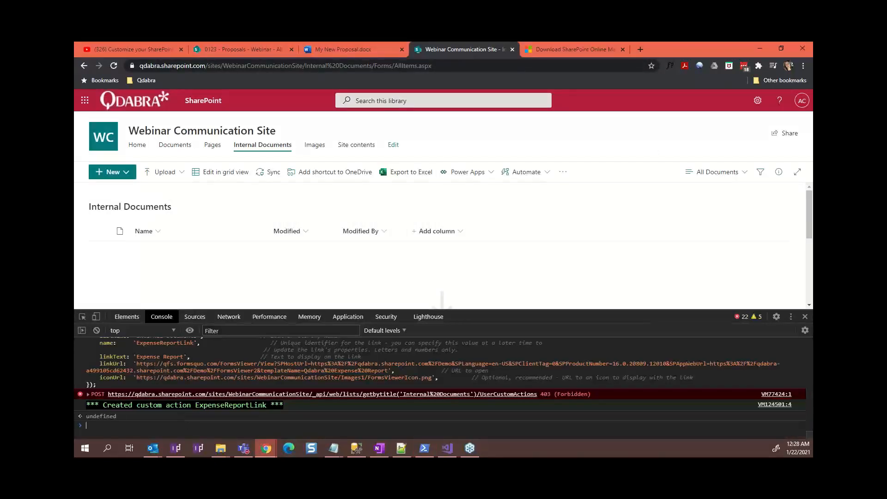
pyautogui.hotkey('alt', 'Tab')
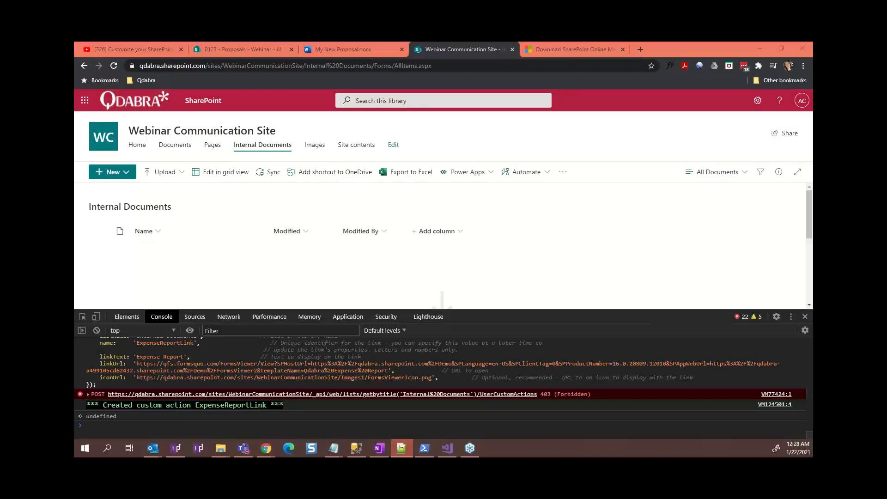
pyautogui.click(152, 426)
pyautogui.hotkey('ctrl', 'v')
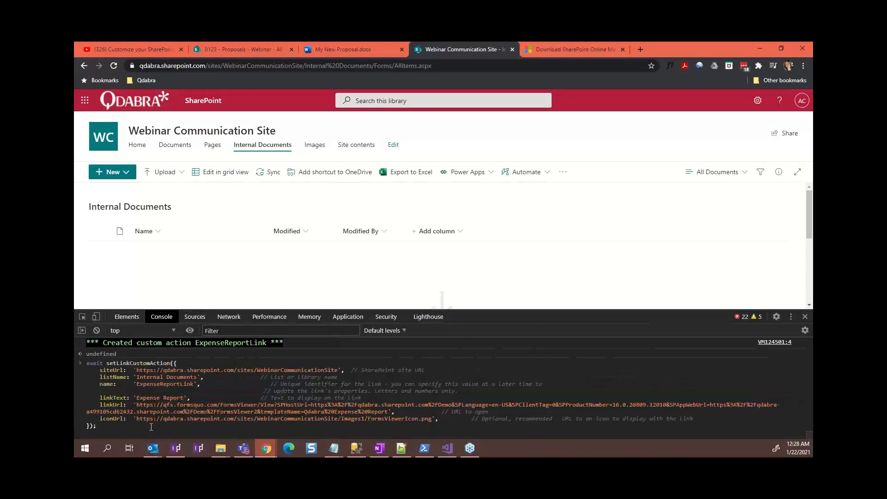
pyautogui.press('Return')
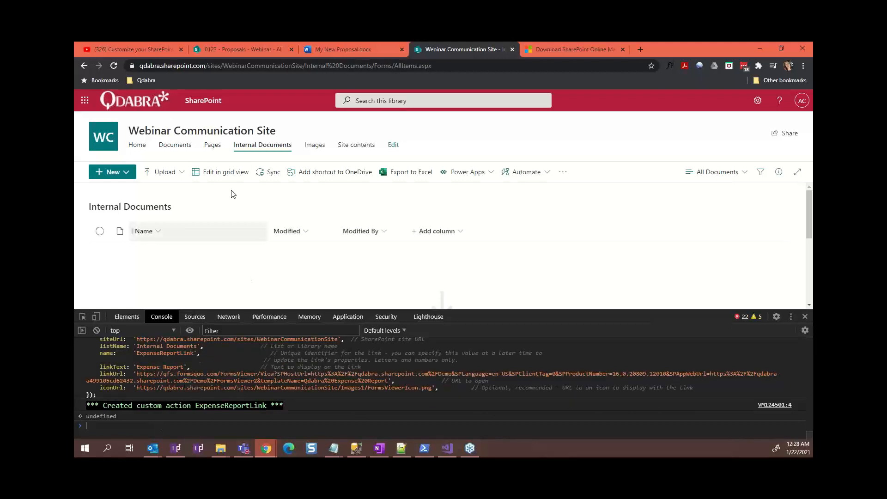
# Close DevTools, reload Internal Documents, and launch the new Expense Report form (status NEW, $0.00)
pyautogui.click(805, 317)
pyautogui.click(114, 68)
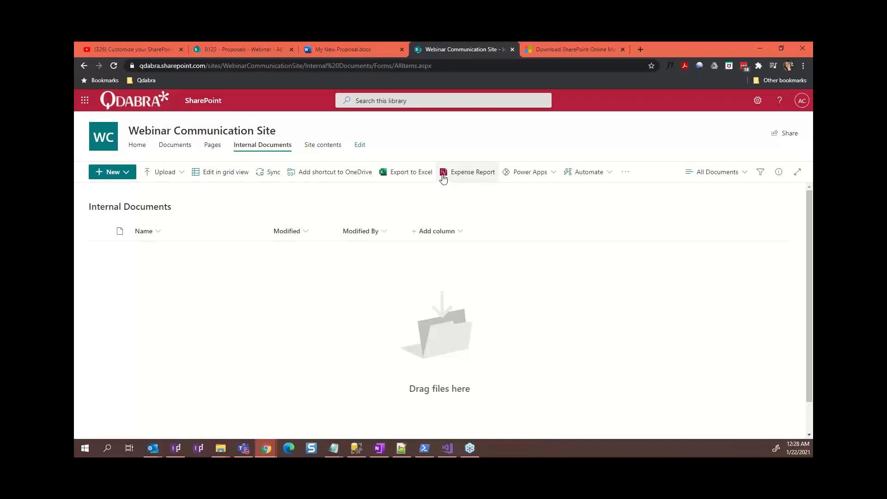
pyautogui.click(468, 181)
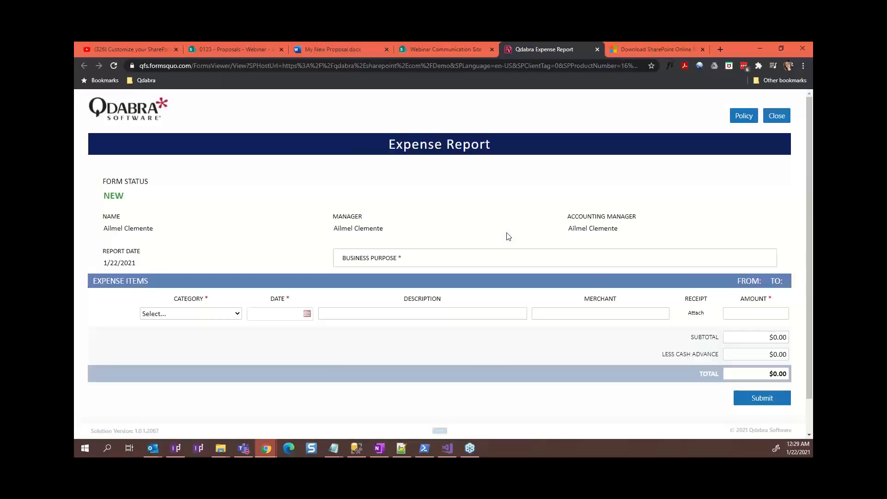
# Go back to the Webinar Communication Site's Internal Documents library after briefly viewing the Proposals library
pyautogui.click(444, 54)
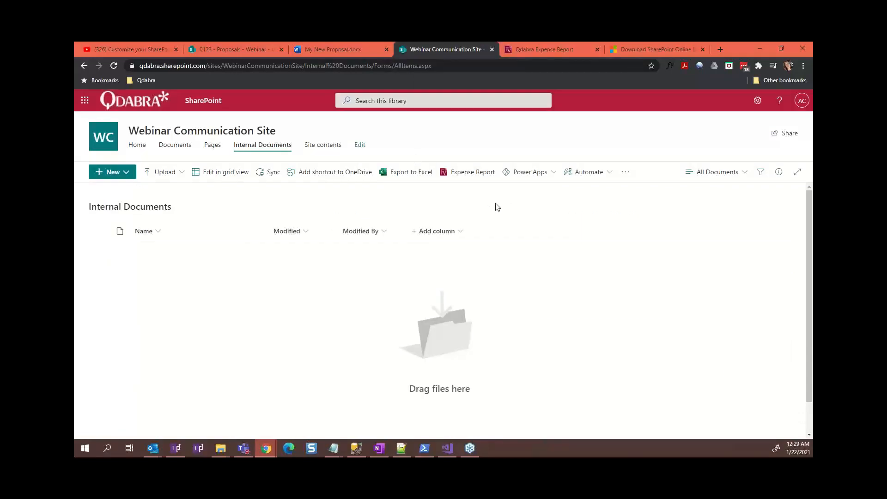
pyautogui.click(246, 49)
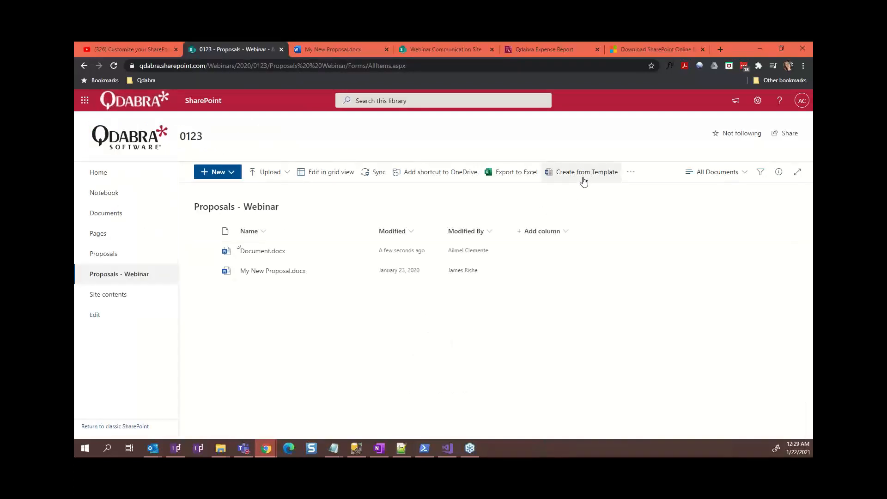
pyautogui.click(460, 52)
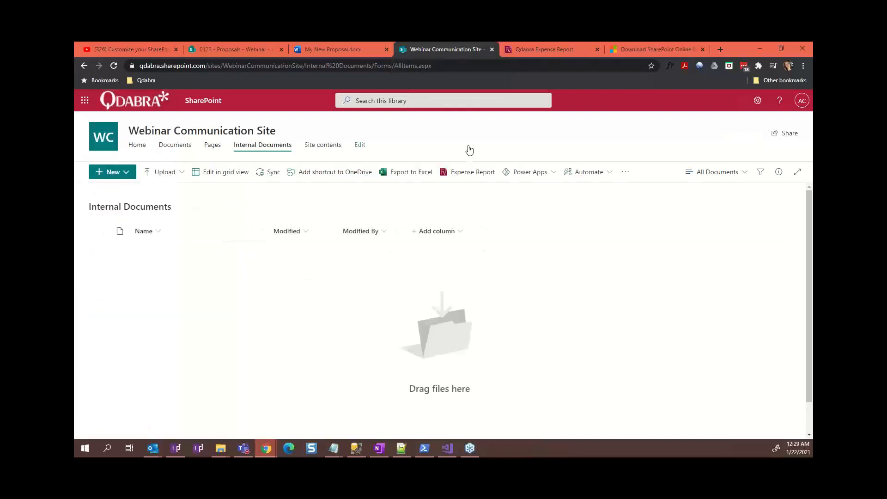